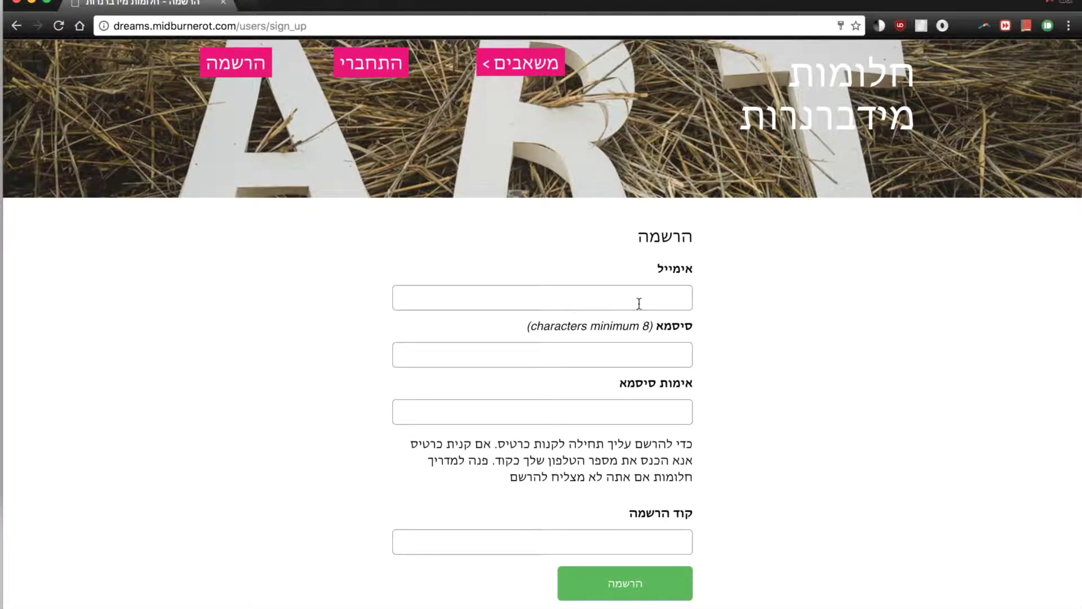
Fill the sign-up email from the saved suggestion, then enter and confirm the password.
click(644, 305)
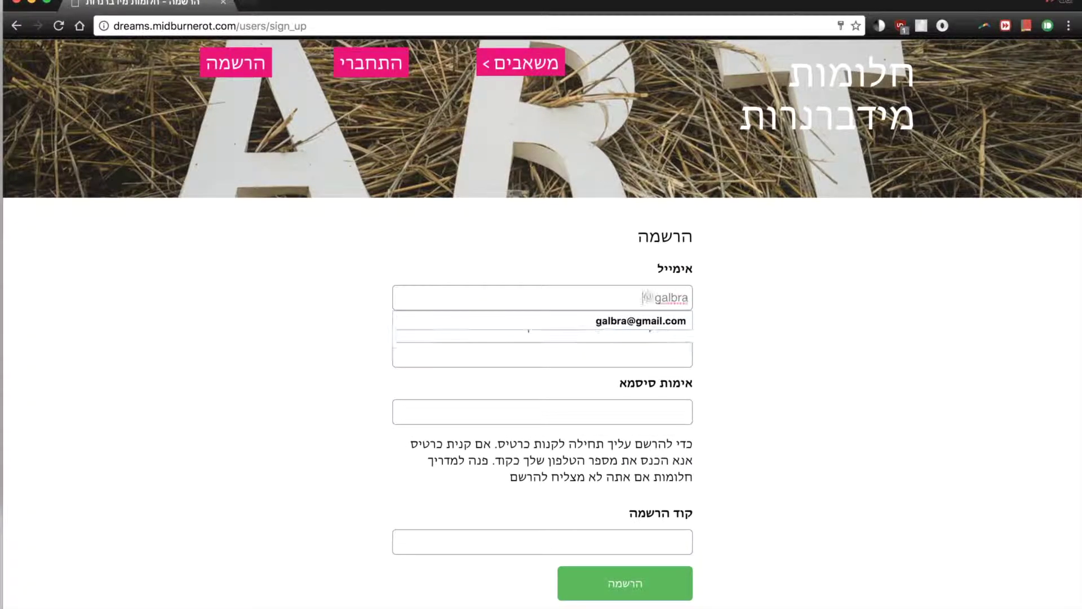
key(Down)
key(Tab)
text(•••••••)
key(Tab)
text(••••••••)
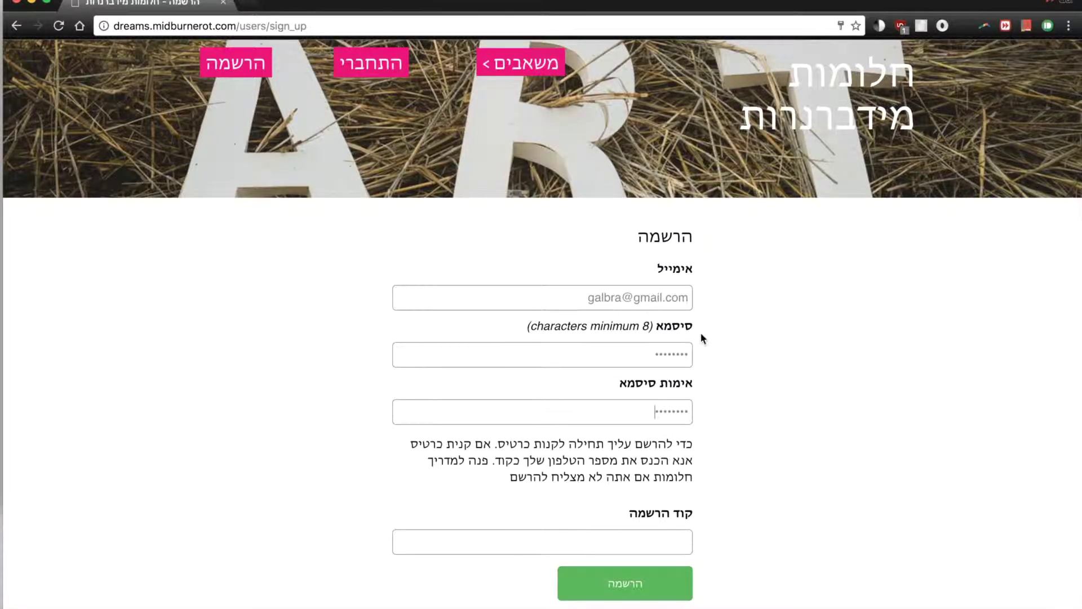
Enter the registration code and submit the sign-up form.
scroll(702, 338, down, 2)
click(660, 498)
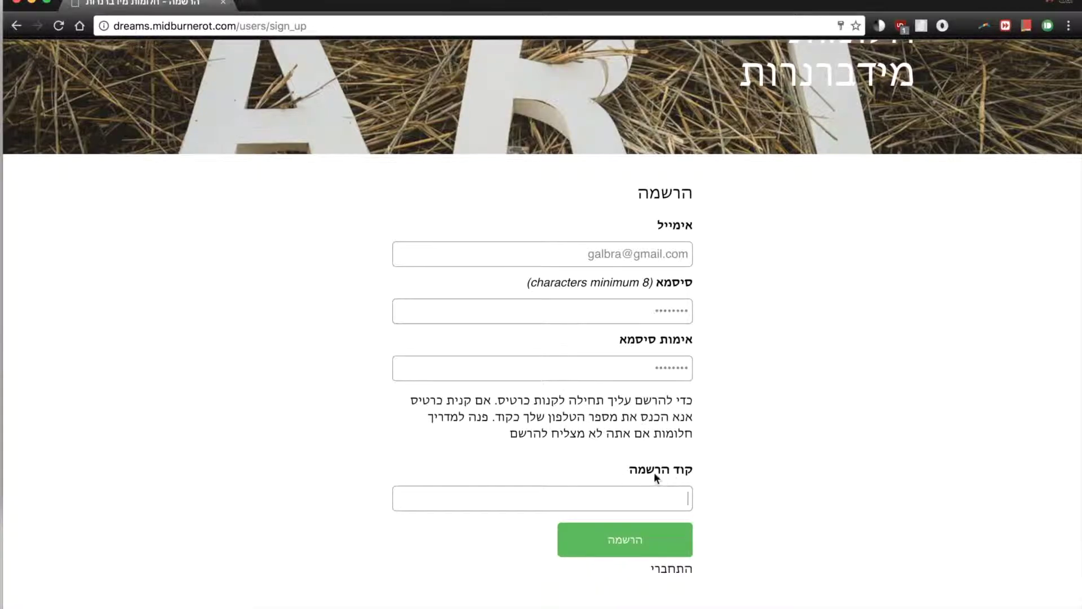
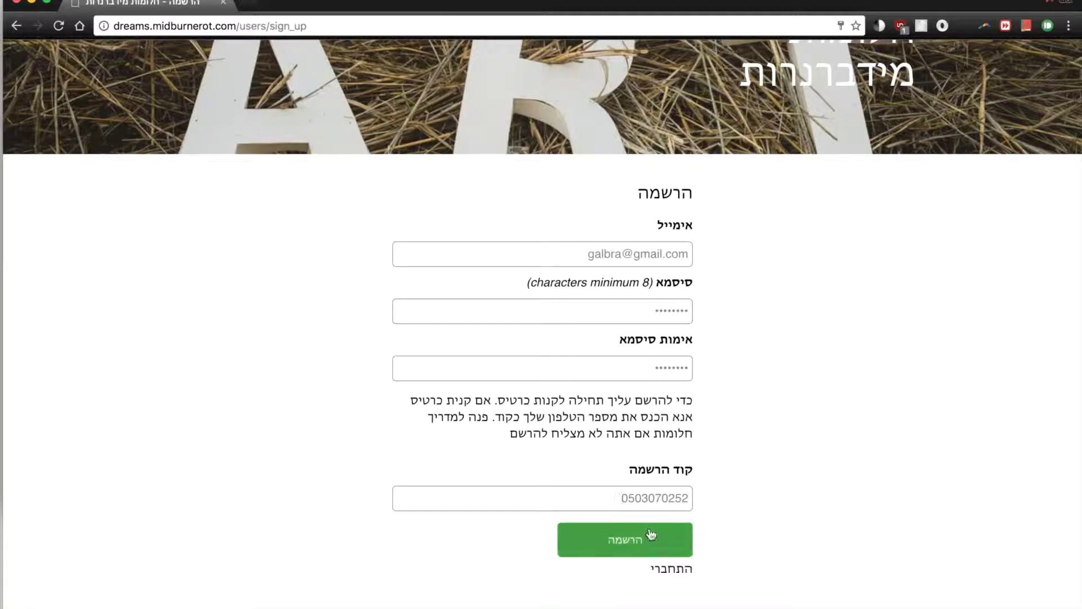
click(651, 551)
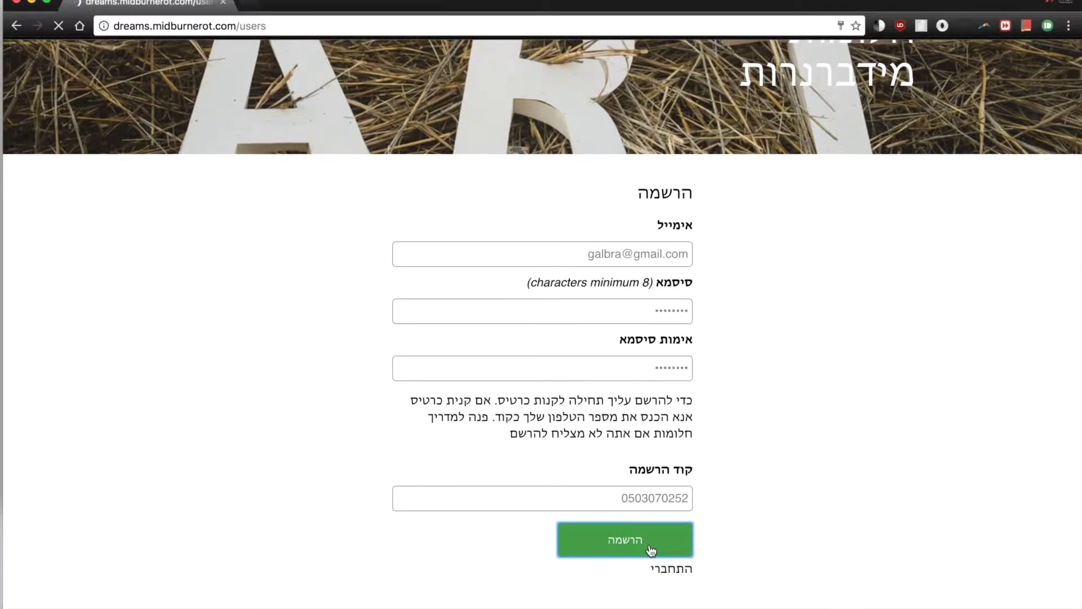
click(731, 449)
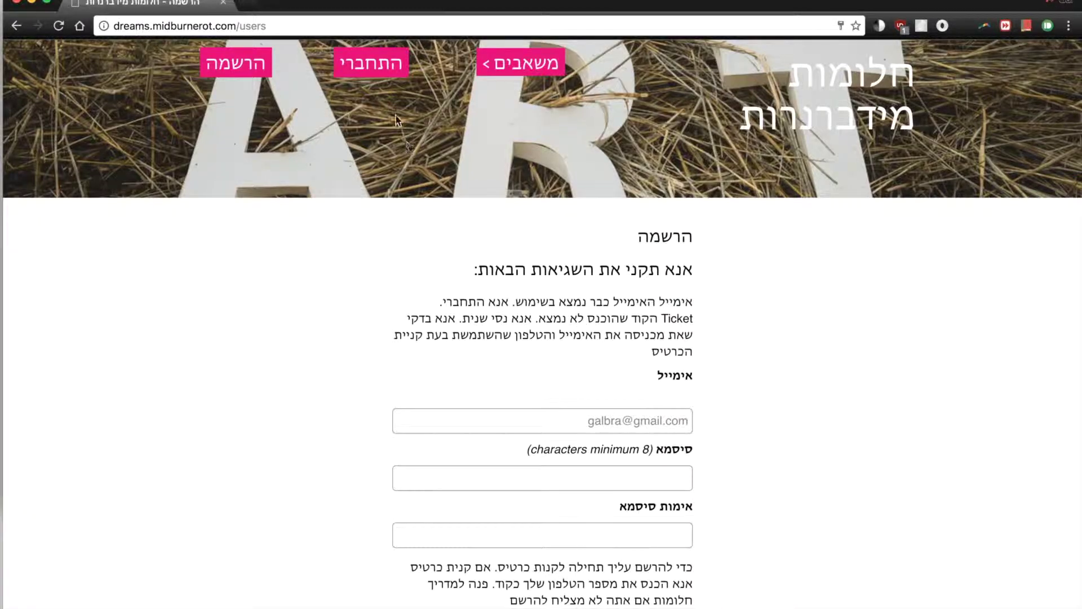
Log in with the saved email and password, then browse the dreams home page.
click(386, 75)
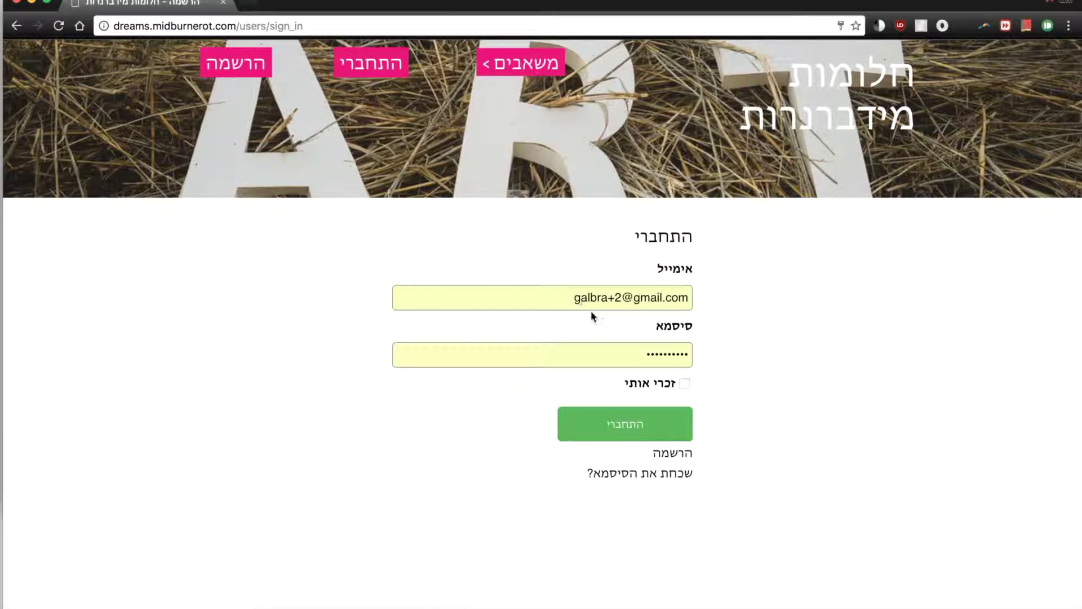
click(646, 426)
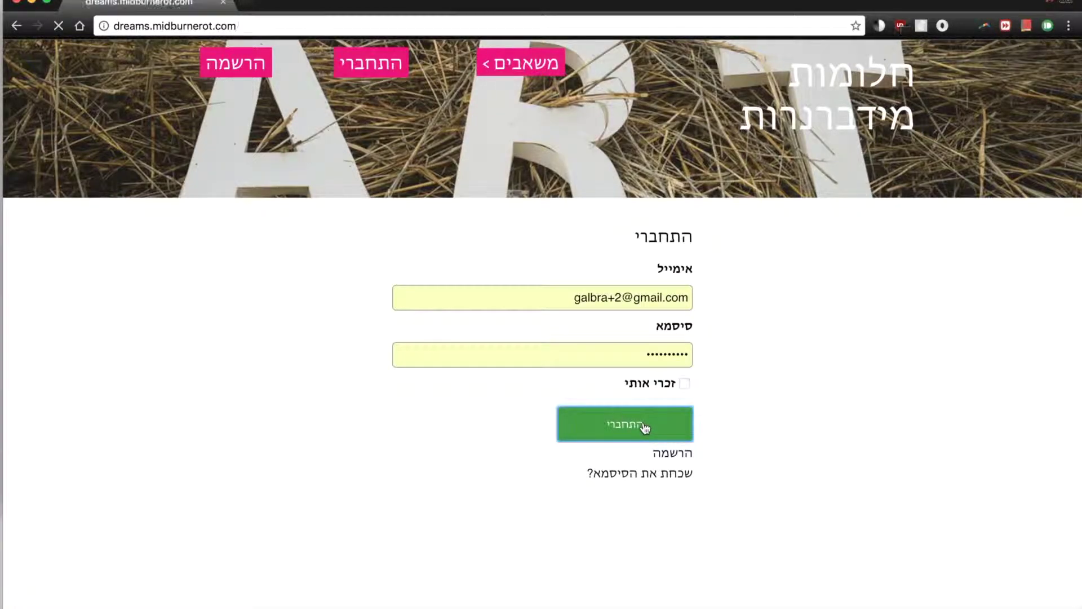
scroll(646, 395, down, 1)
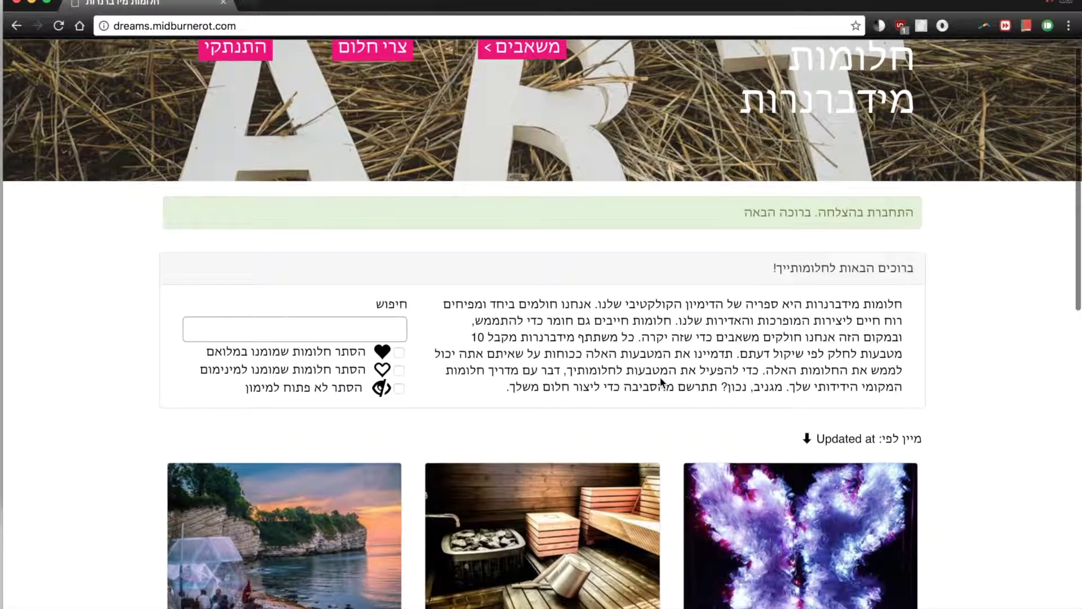
scroll(640, 277, up, 1)
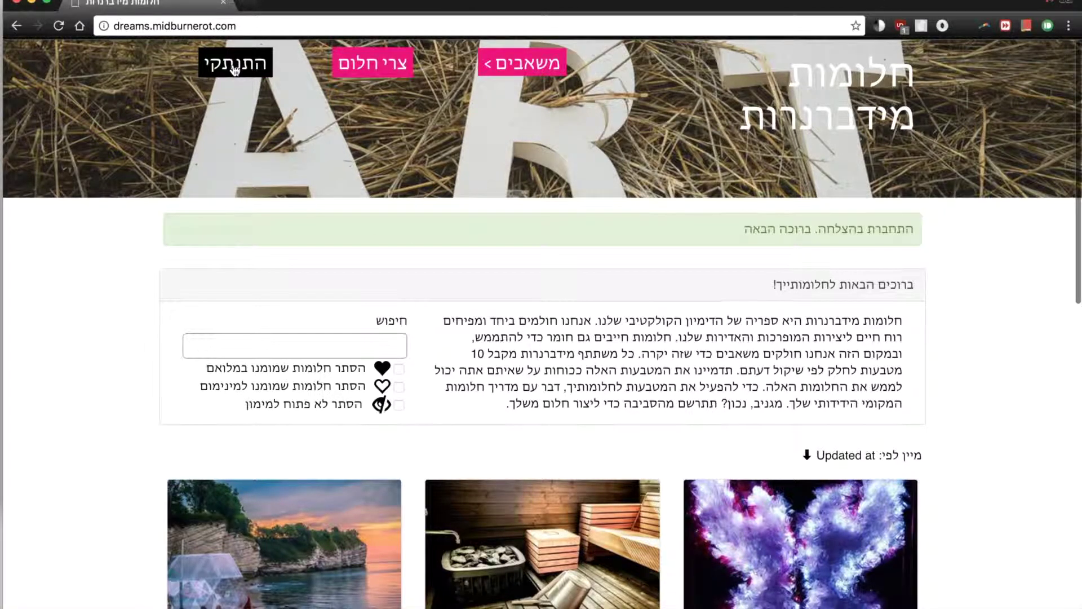
click(498, 197)
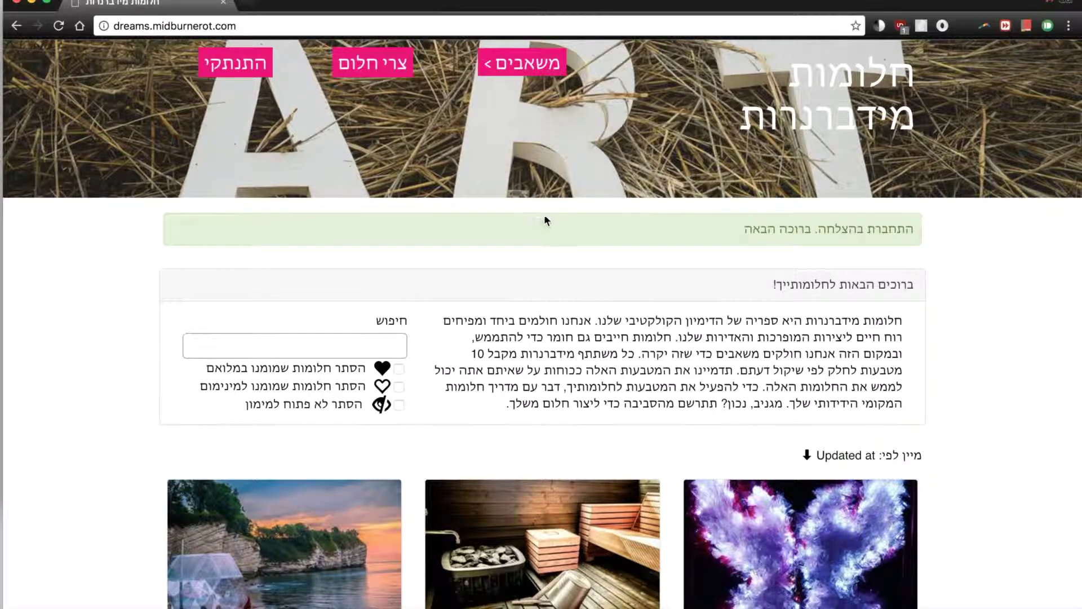
scroll(545, 221, down, 5)
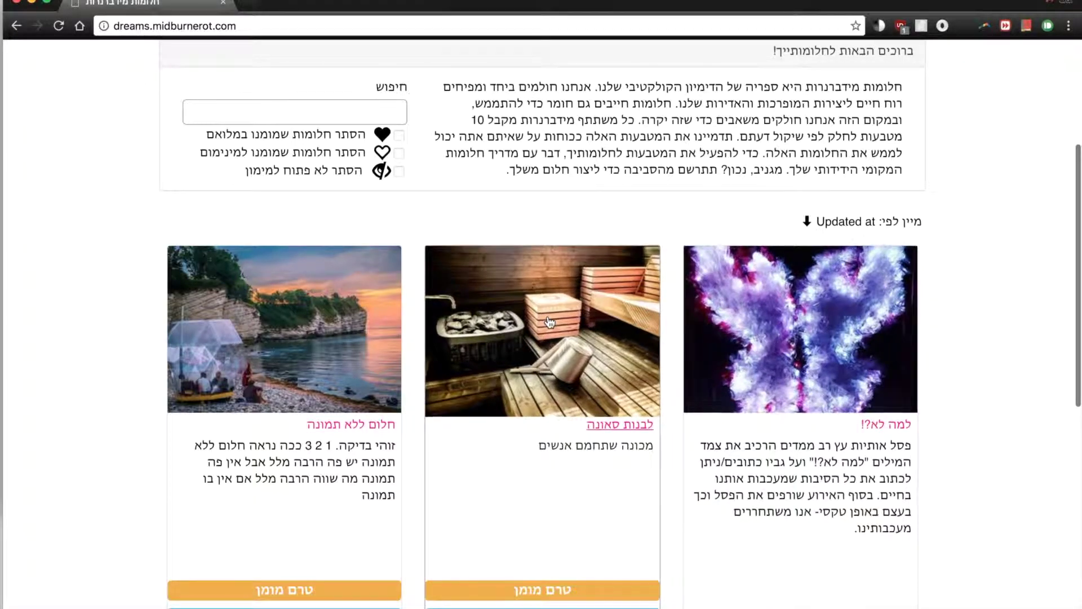
scroll(548, 334, up, 5)
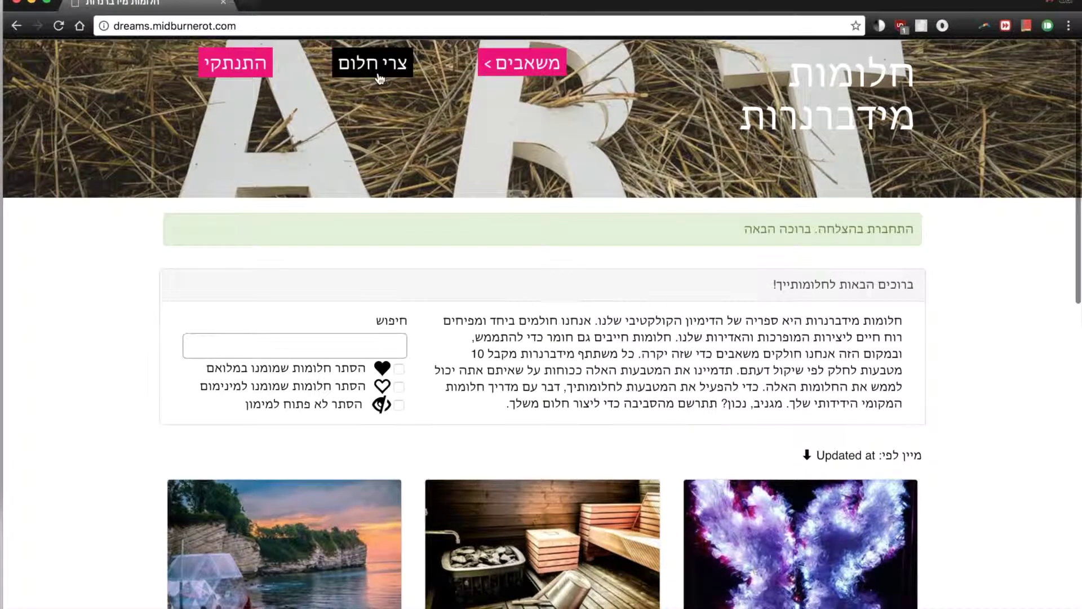
Start a new dream named 'חלום לבדיקה' with summary 'זהו חלומי' and an owner name.
click(380, 79)
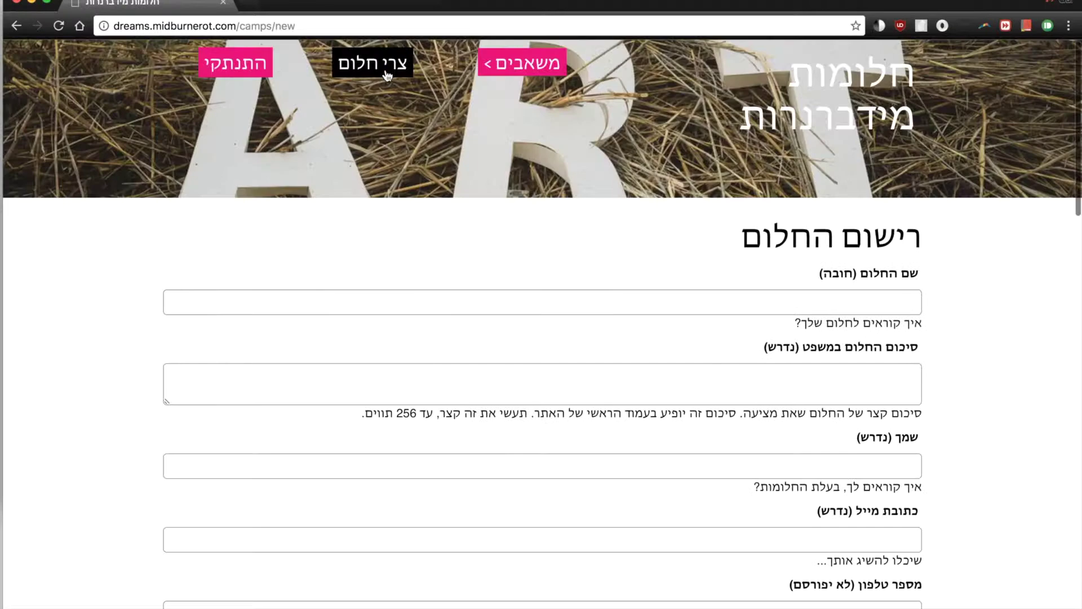
click(813, 304)
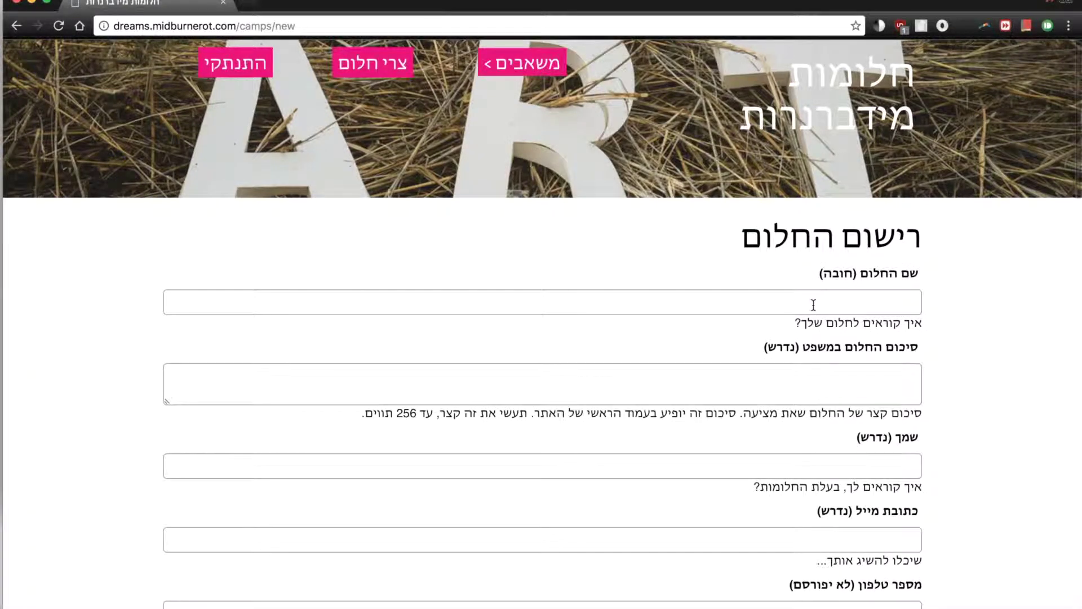
text(חלום ל)
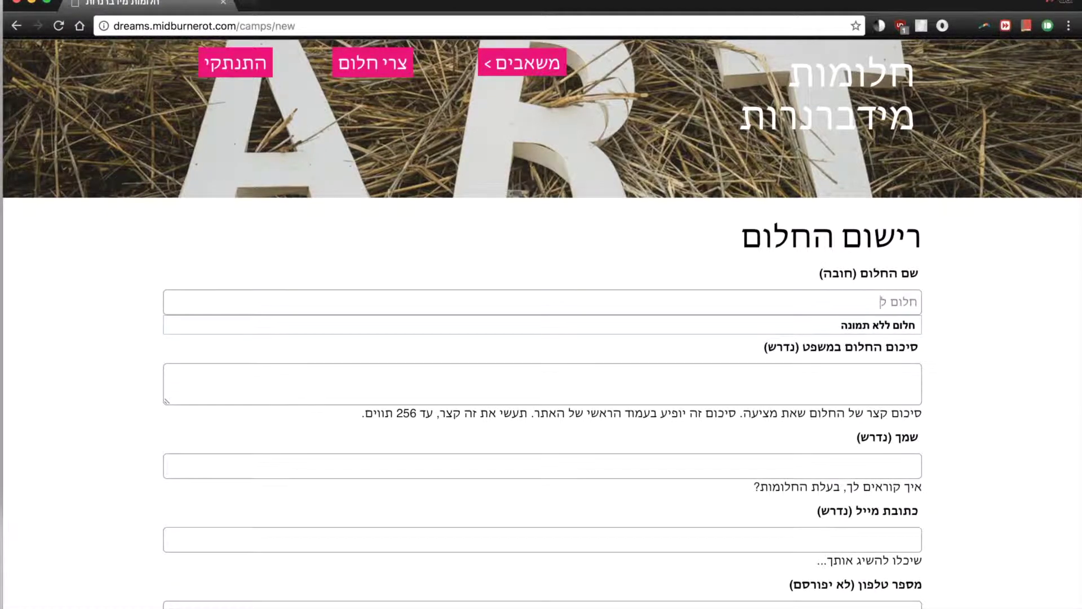
text(בדיקה)
key(Tab)
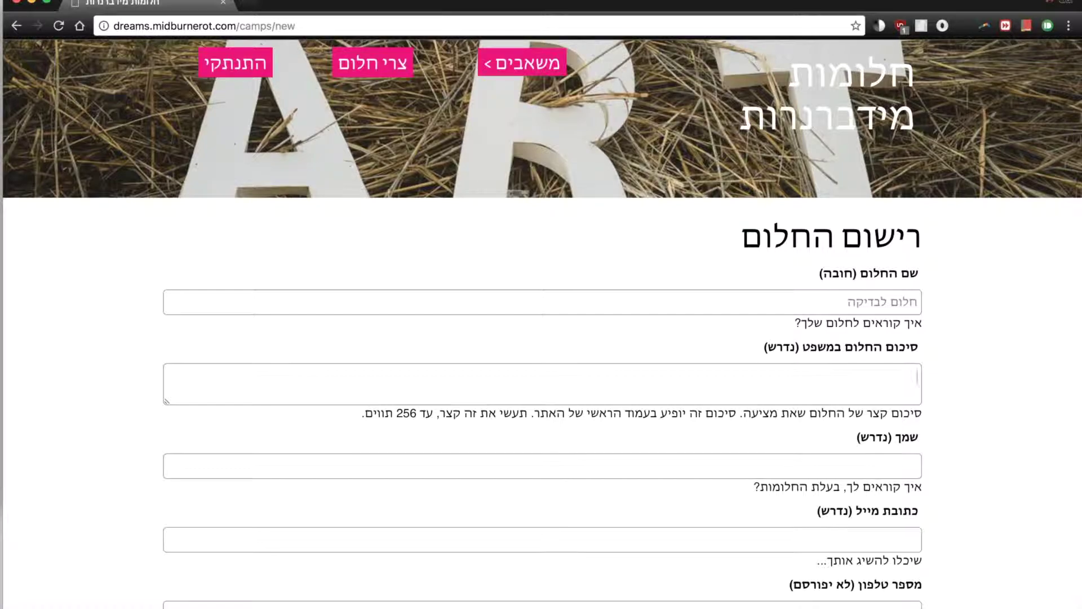
text(זהו חלומי)
key(Tab)
text(בע)
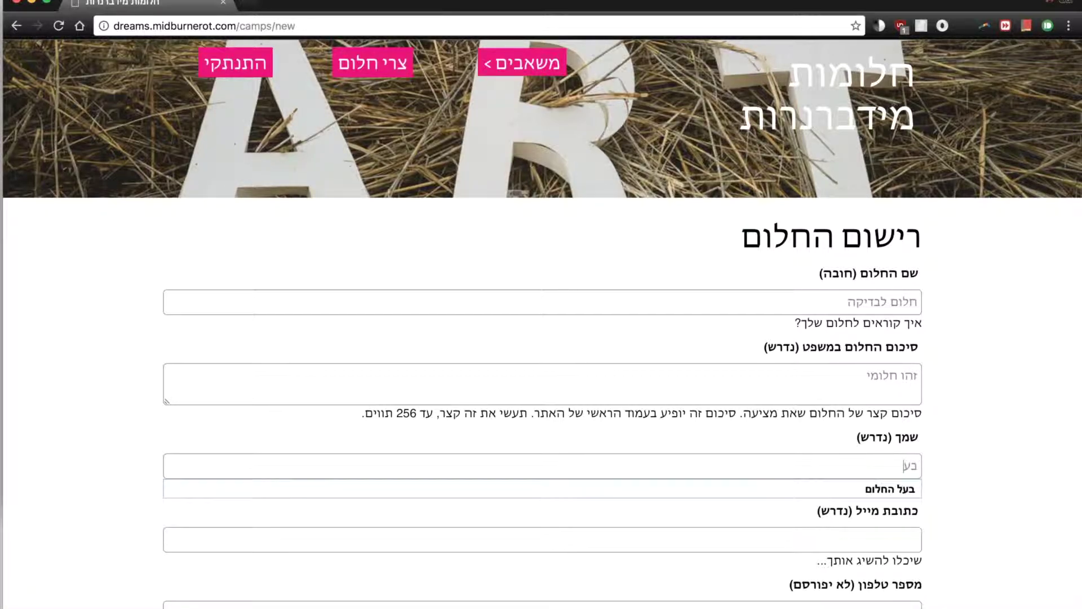
text(ל החלומות)
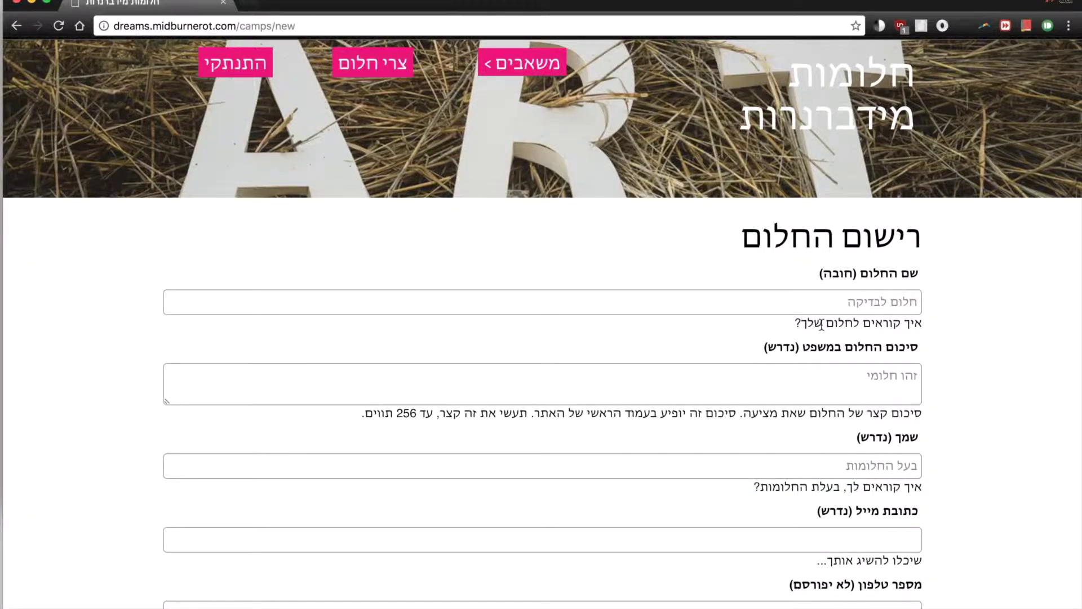
Fill in the contact e-mail address and phone number for the dream.
scroll(821, 324, down, 3)
click(825, 437)
click(947, 421)
scroll(947, 421, down, 5)
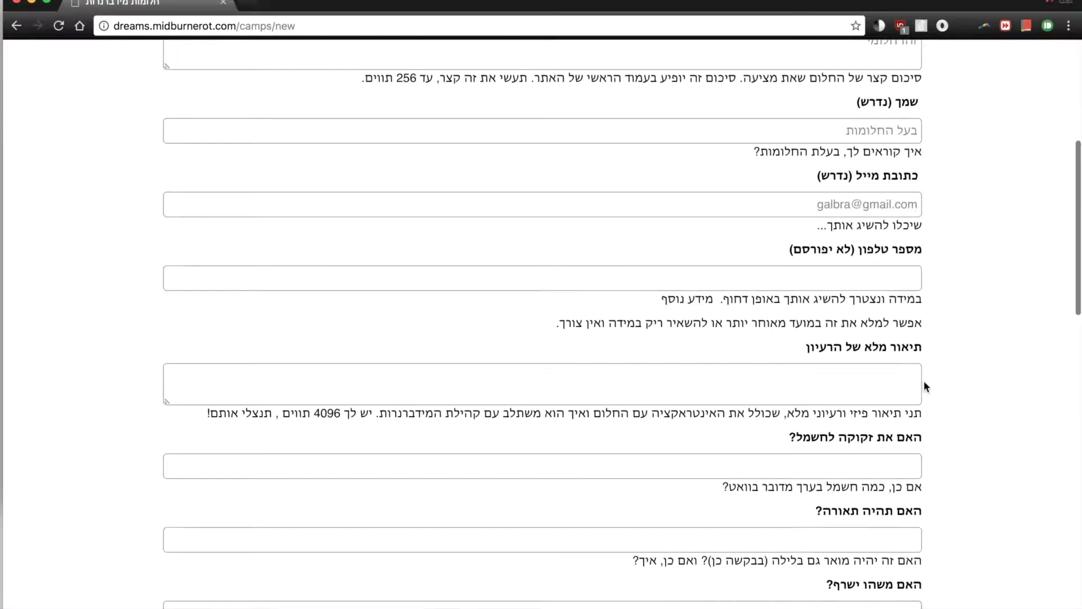
click(902, 278)
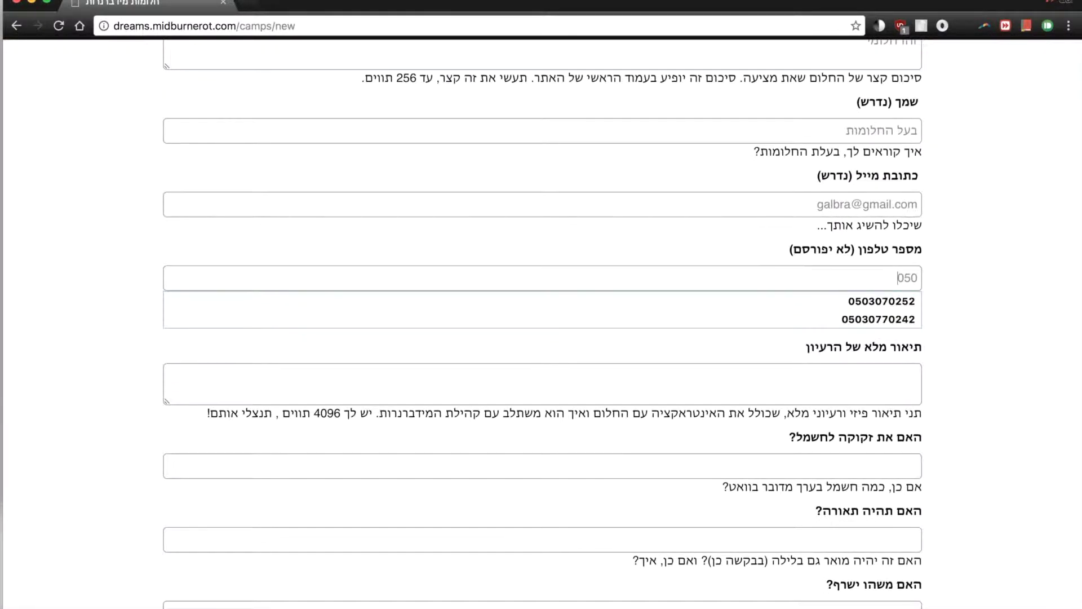
click(1038, 385)
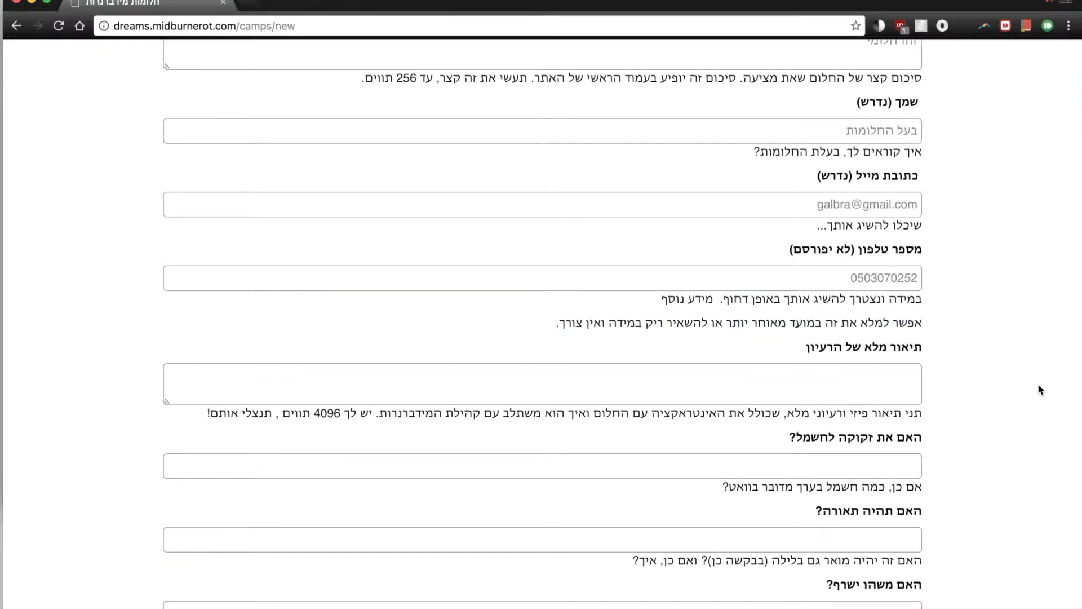
Answer 'לא' to the burning question and 'כן - קולות כמו "וואו" וגם "אווווו"' for sound.
click(886, 386)
scroll(879, 366, down, 1)
scroll(876, 361, down, 3)
click(874, 441)
scroll(862, 338, down, 3)
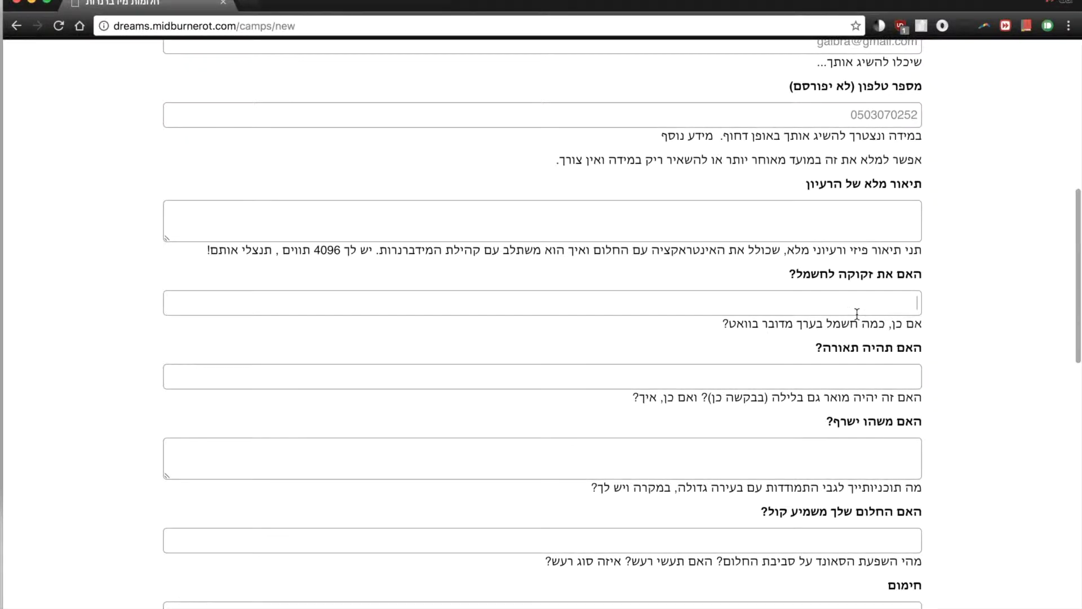
scroll(857, 314, down, 1)
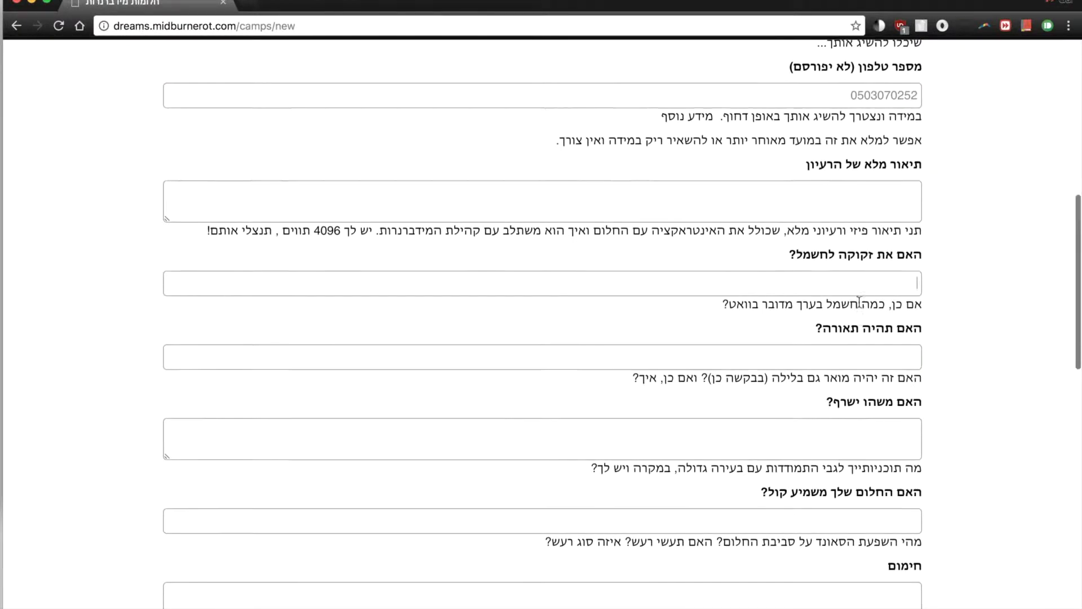
click(752, 308)
scroll(754, 307, down, 4)
click(819, 278)
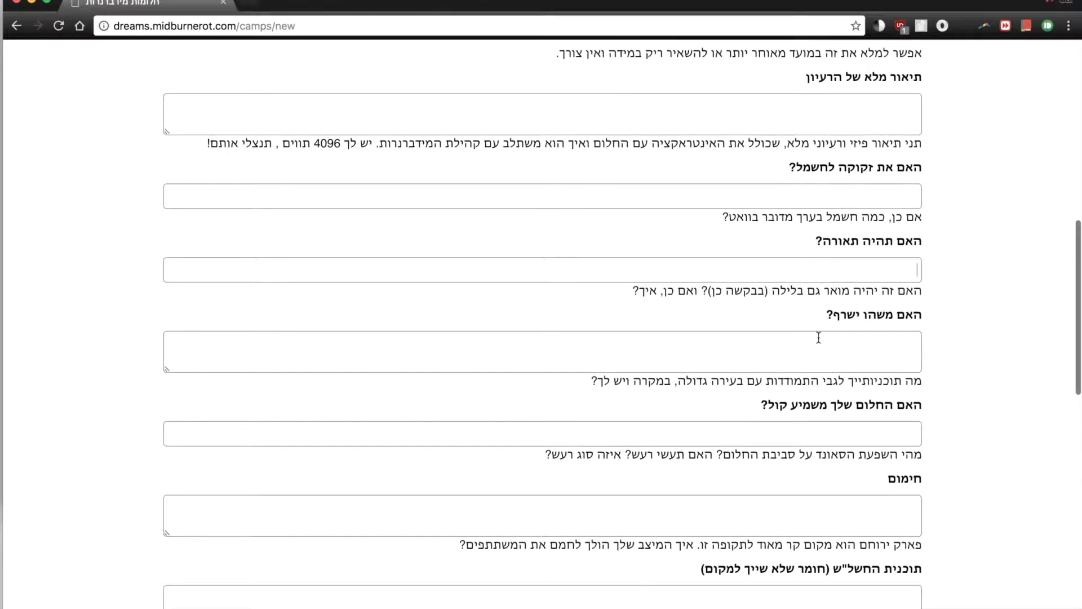
text(לא)
scroll(880, 280, down, 4)
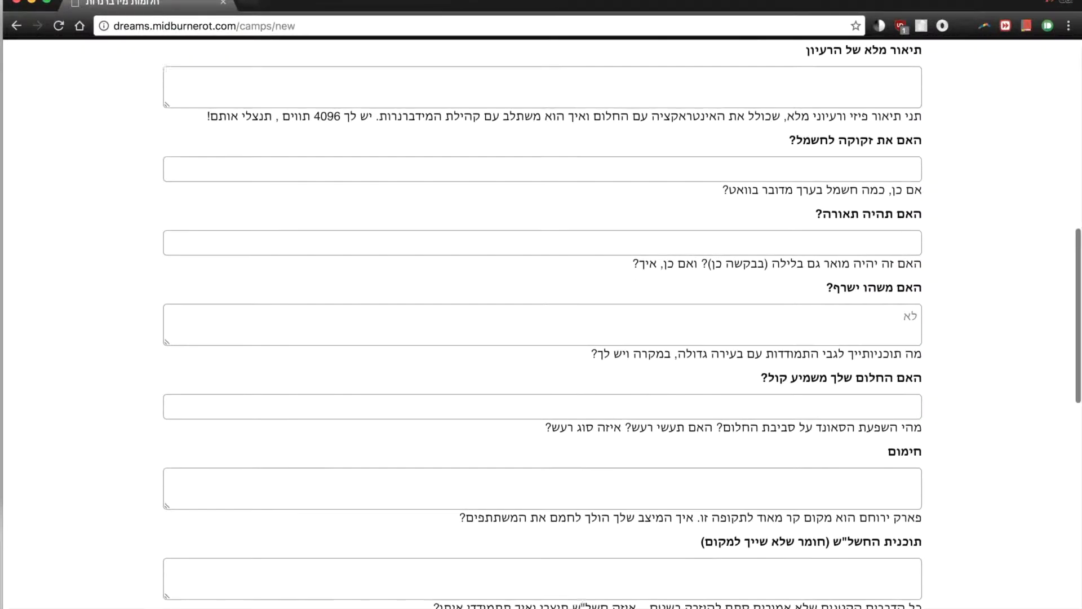
text(כן - קולות כמו ")
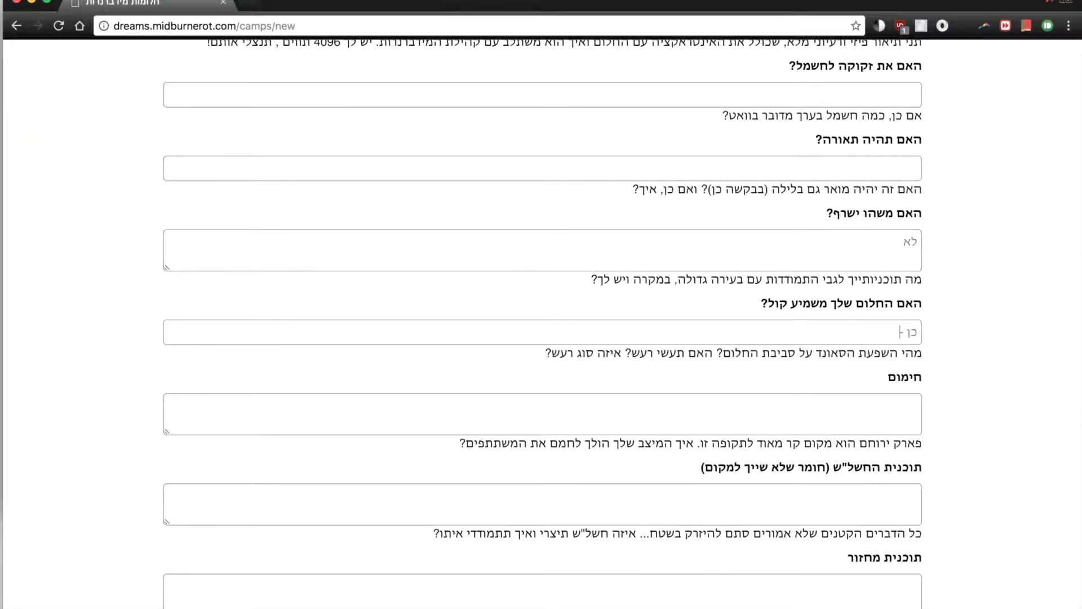
text(וואו" וגם "אווווו")
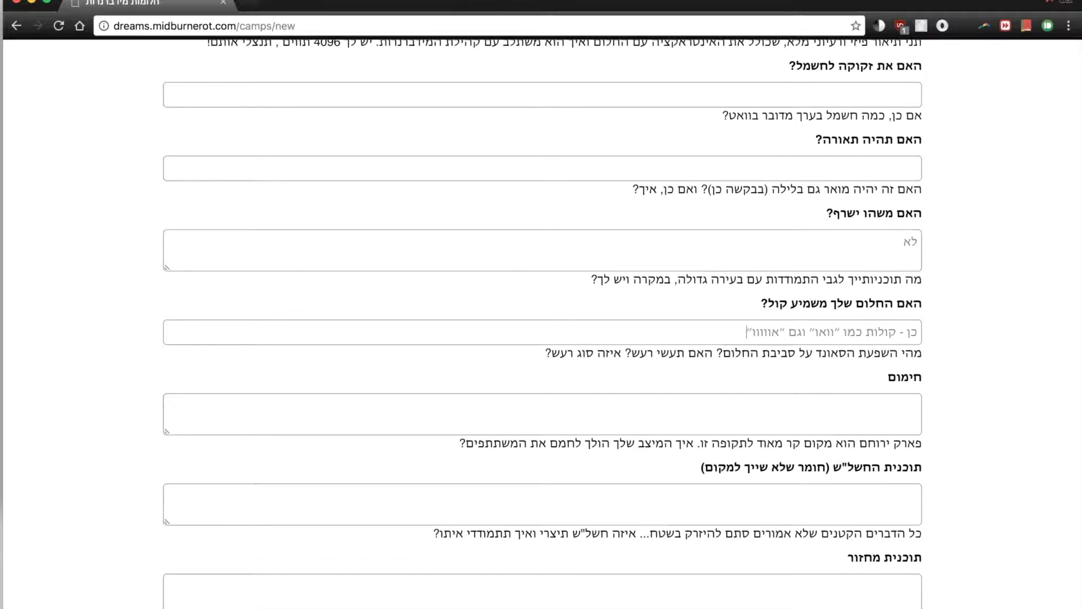
scroll(845, 322, down, 10)
scroll(845, 321, down, 7)
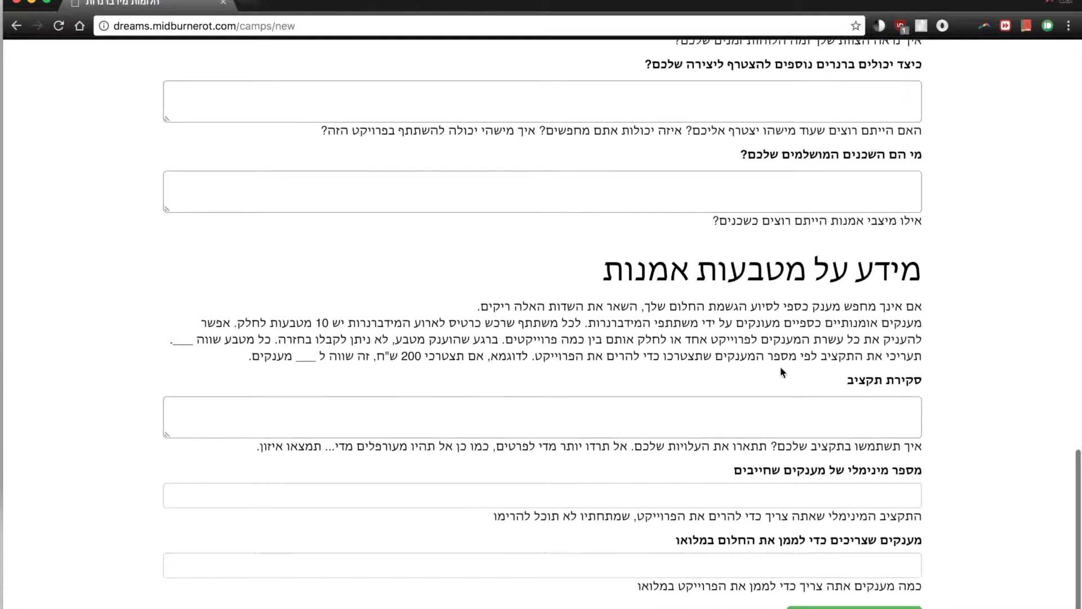
Set minimum grants to 10 and full-funding grants to 20, then submit the dream.
scroll(773, 302, down, 2)
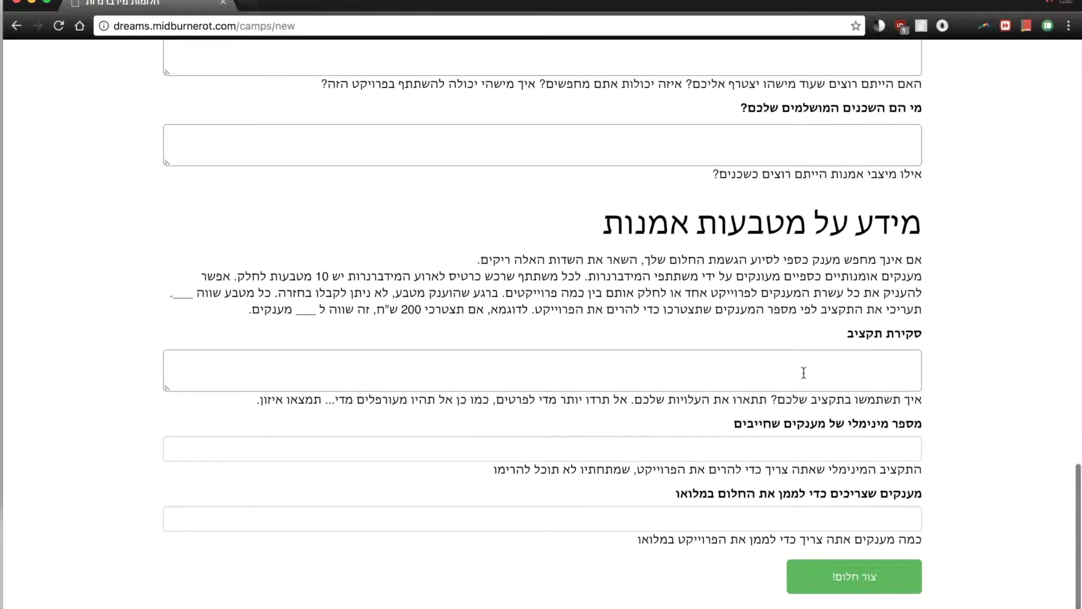
click(813, 366)
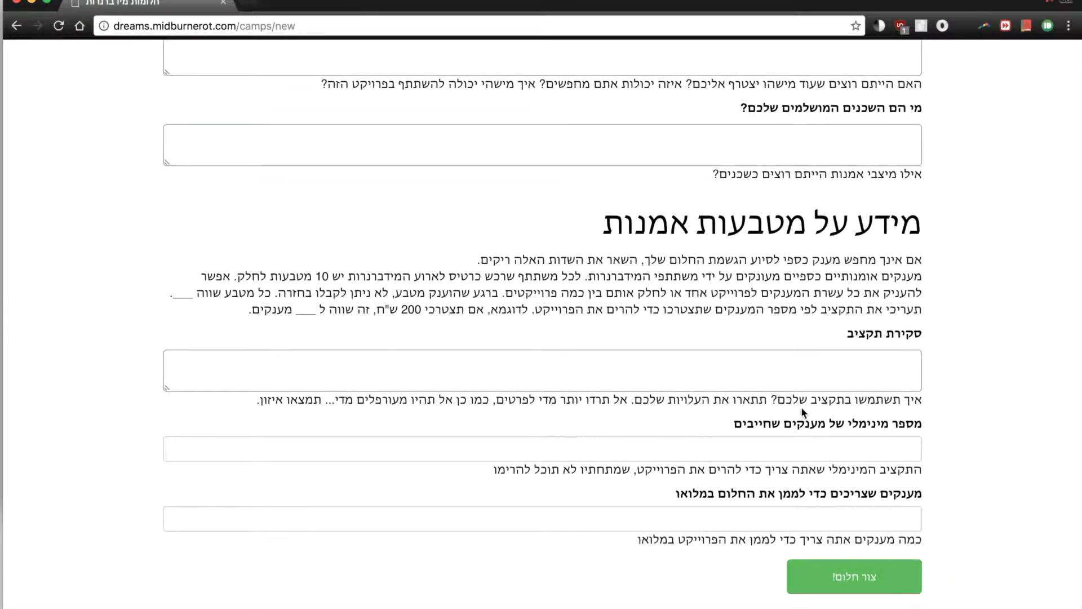
click(793, 447)
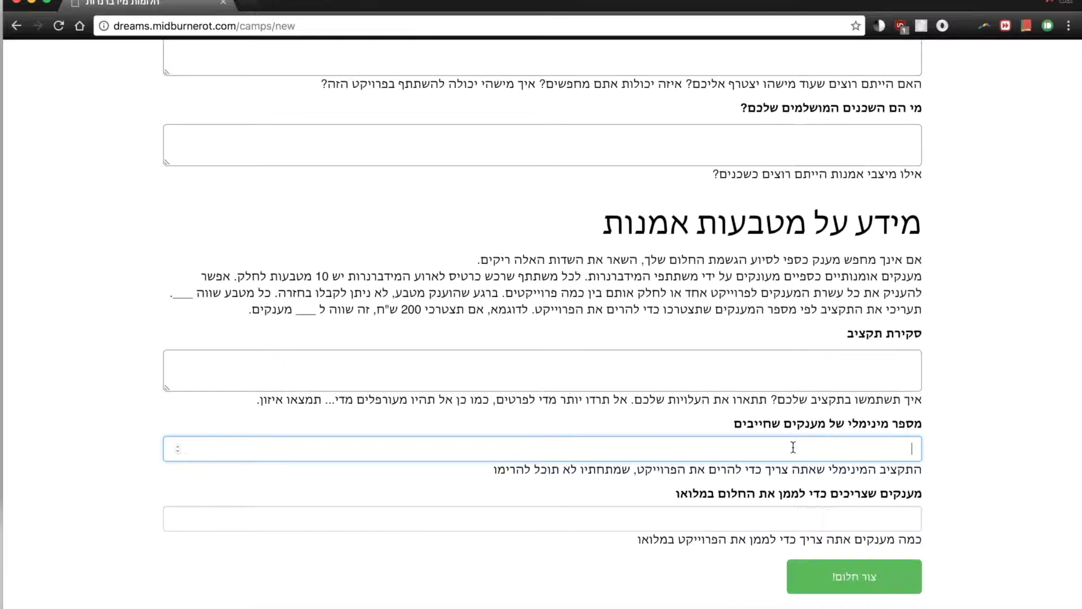
text(10)
key(Tab)
text(20)
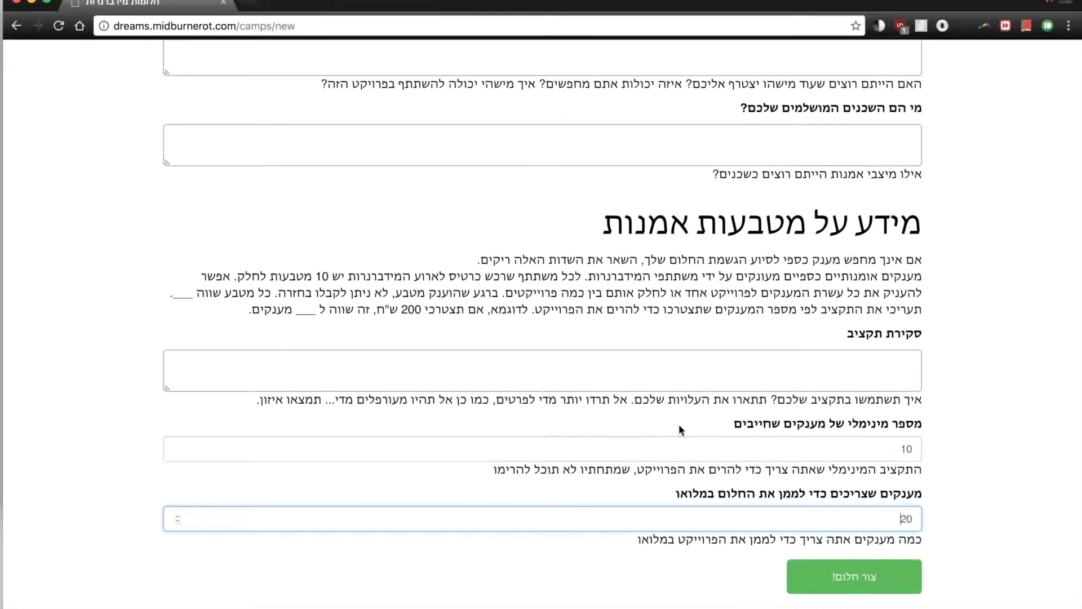
click(814, 449)
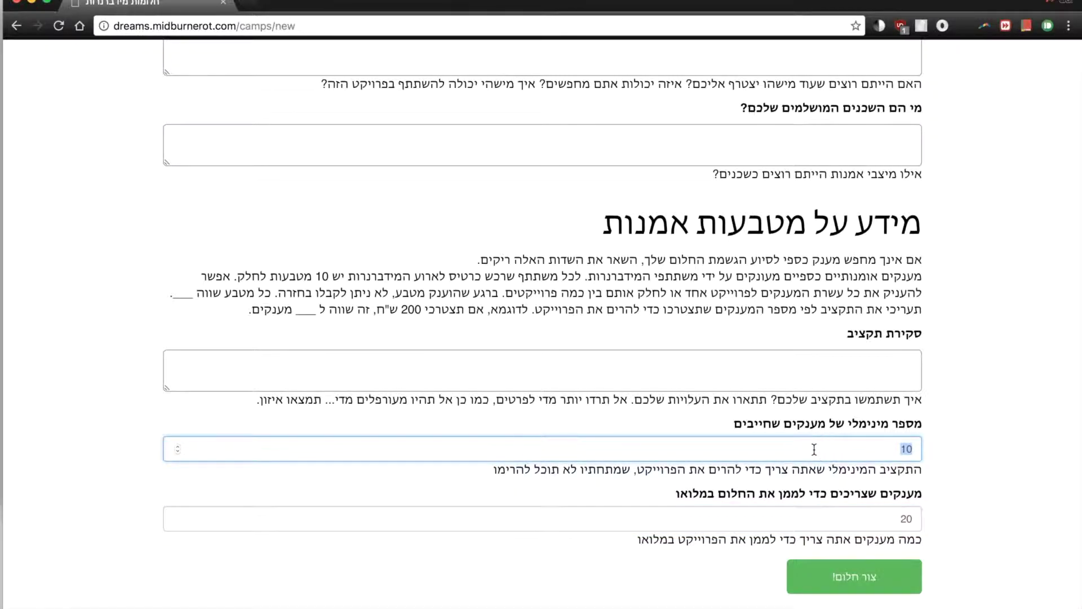
click(875, 529)
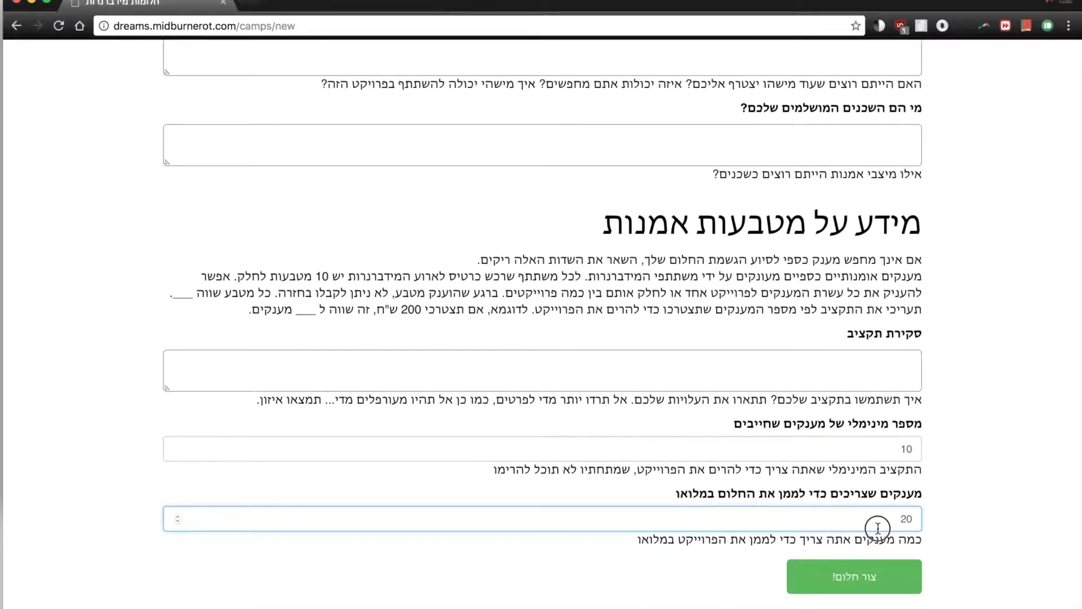
click(858, 588)
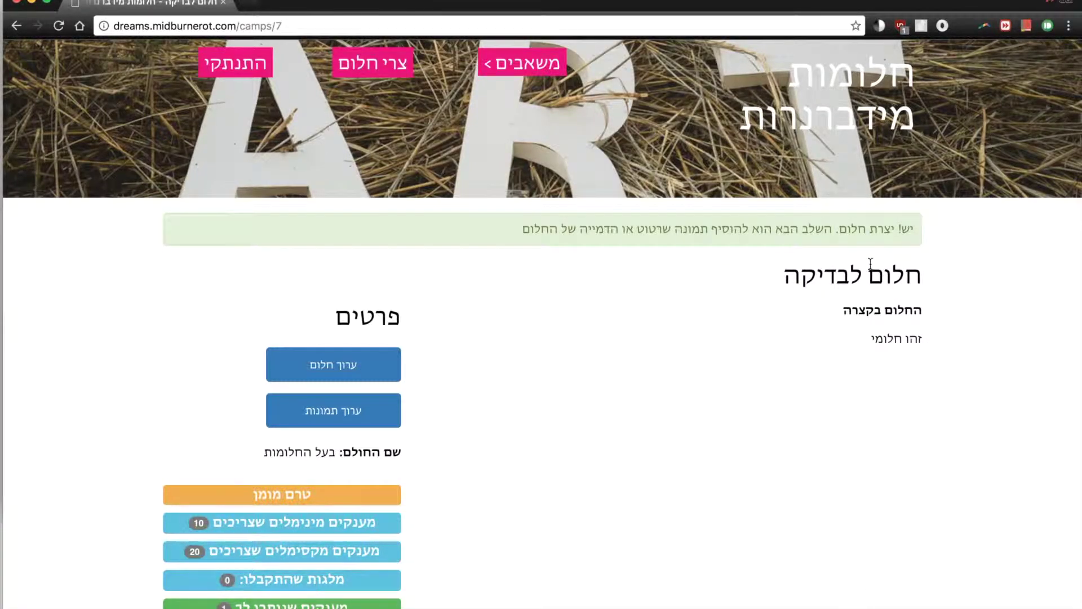
Scroll through the new dream's page showing 10 minimum and 20 full-funding grants.
scroll(733, 324, down, 1)
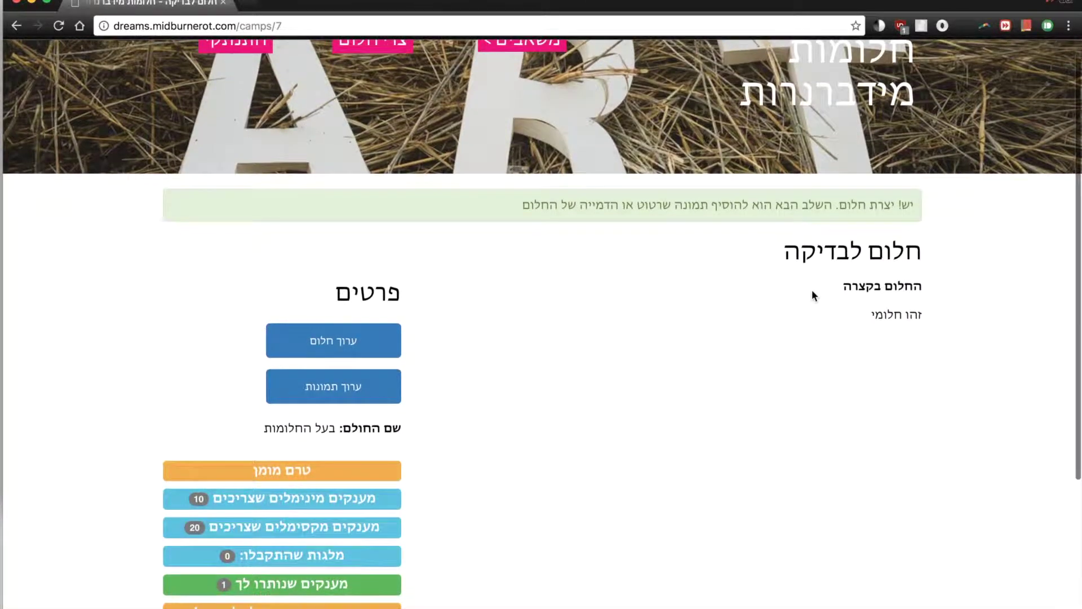
scroll(814, 295, down, 3)
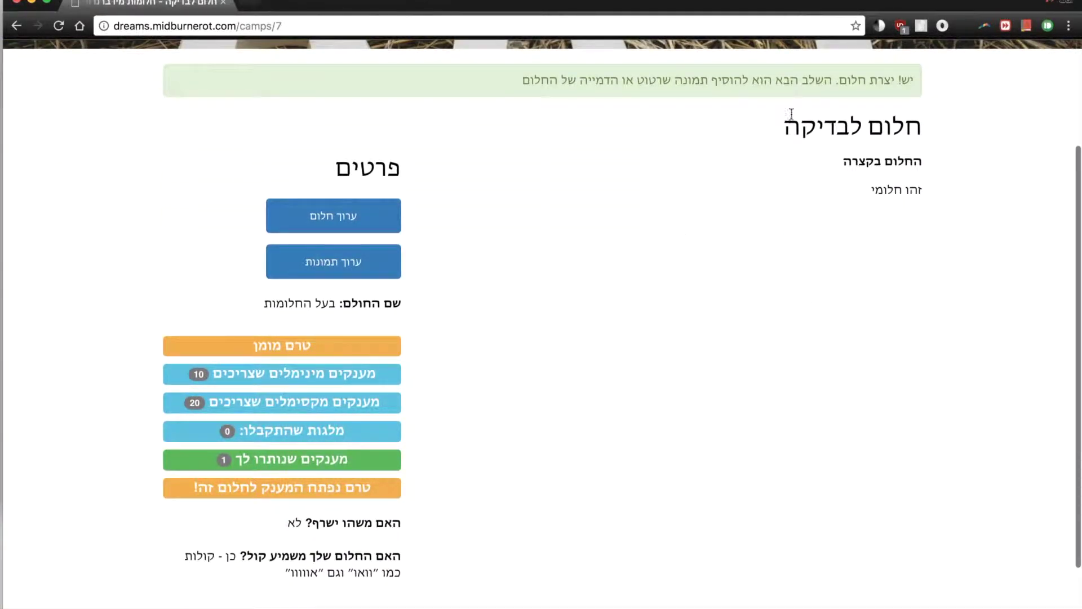
click(563, 86)
Open the dream's image editor and preview the candidate screenshots in the file picker.
click(361, 264)
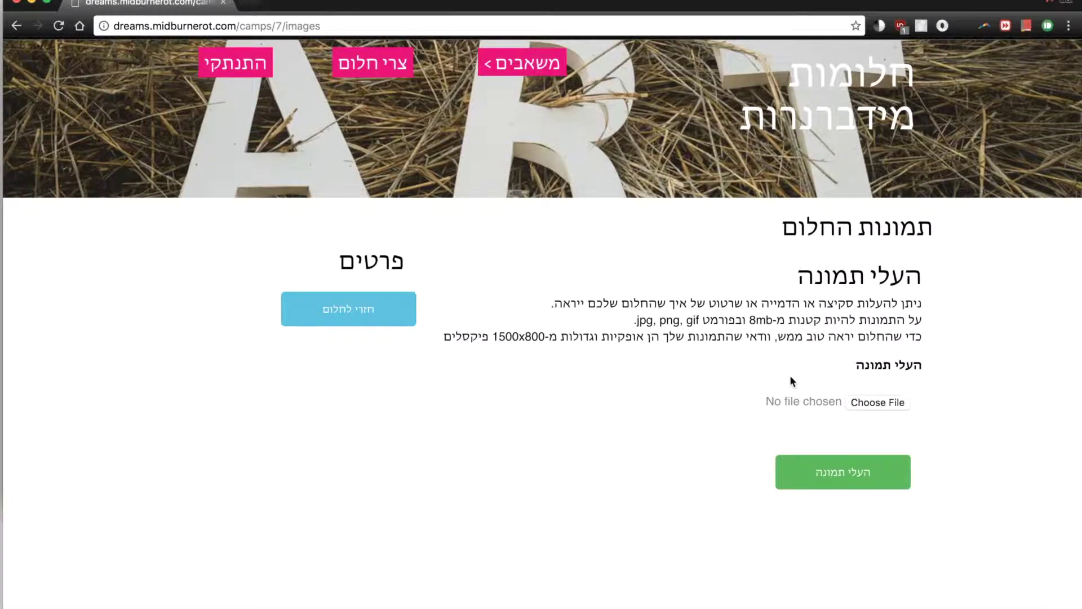
click(867, 404)
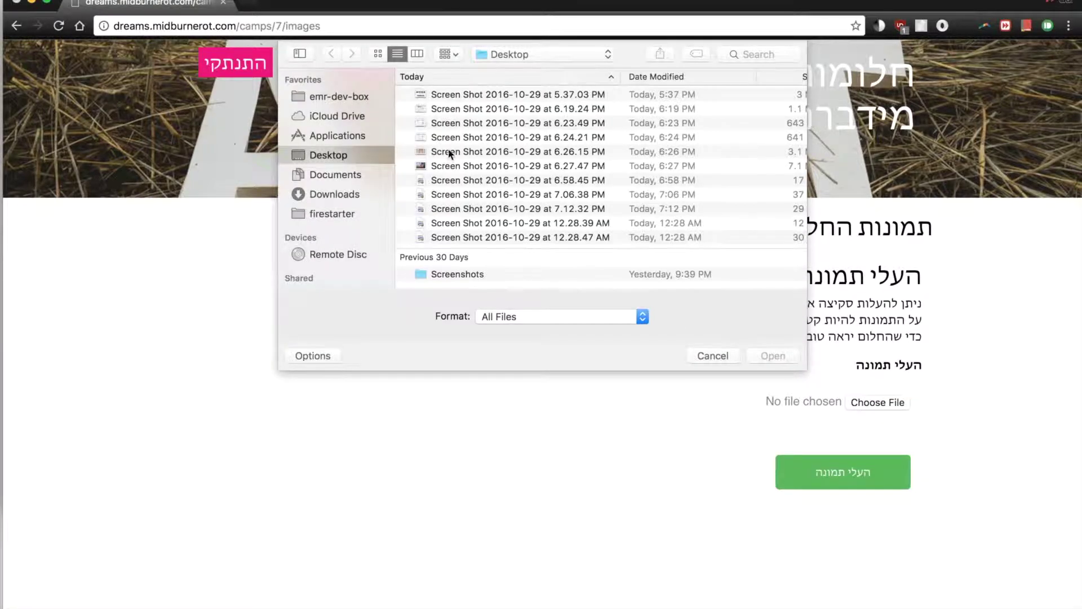
click(445, 137)
click(450, 152)
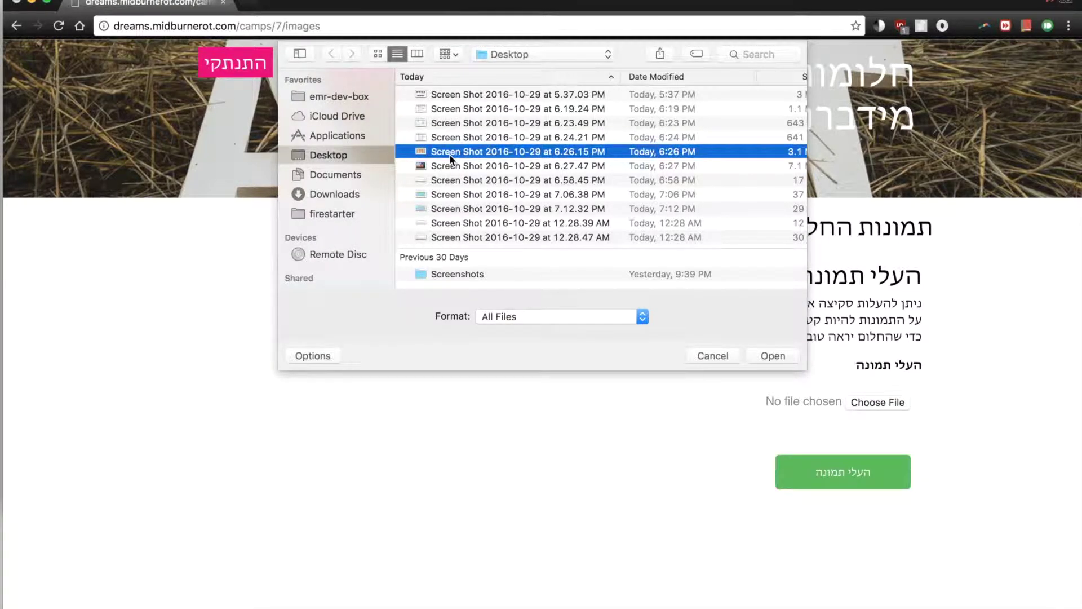
key(space)
key(Down)
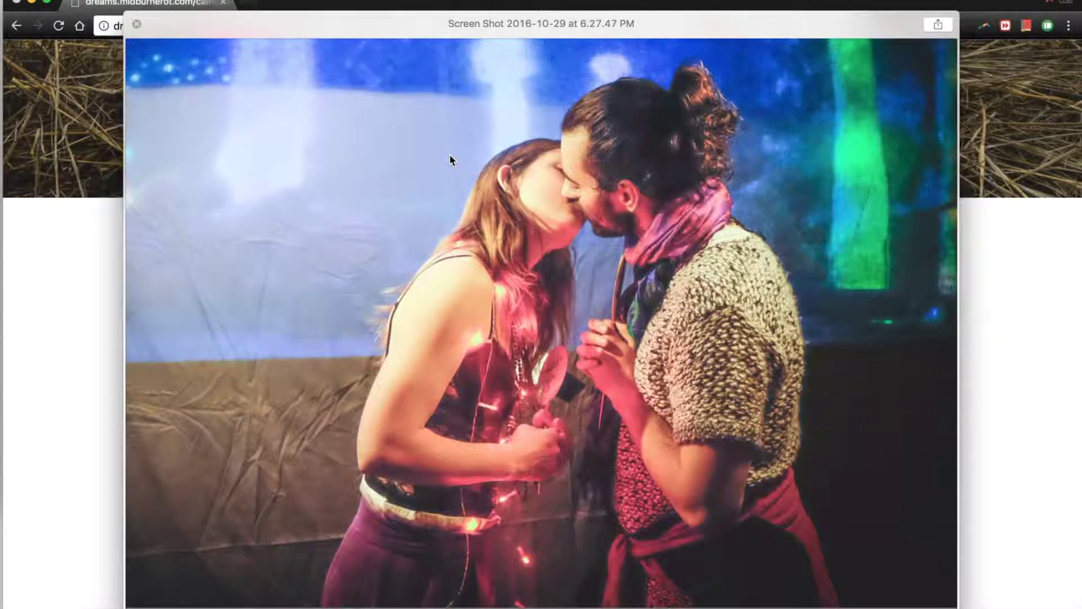
key(space)
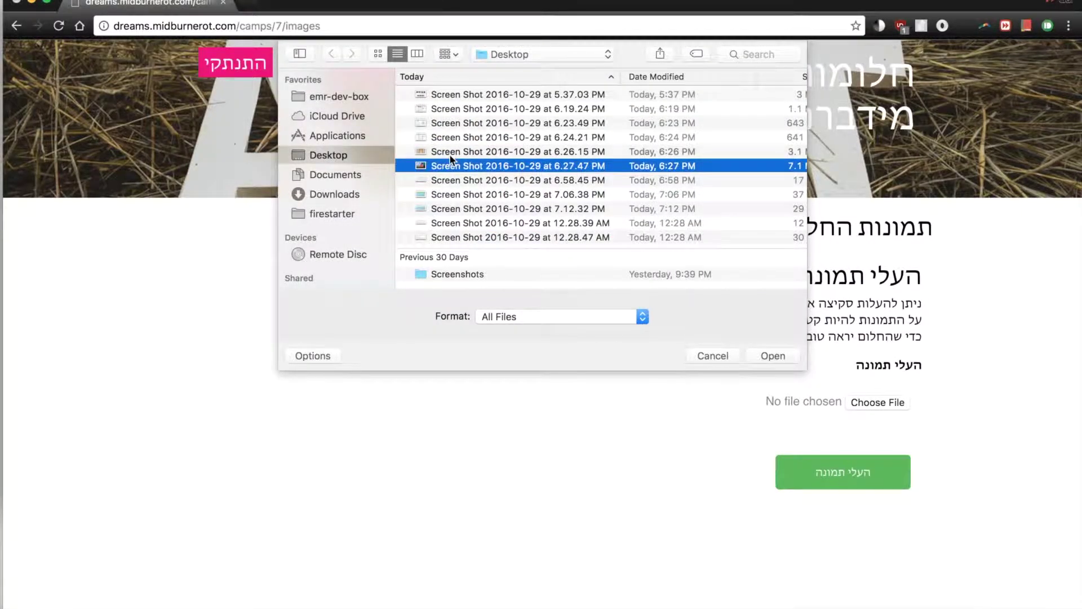
click(467, 176)
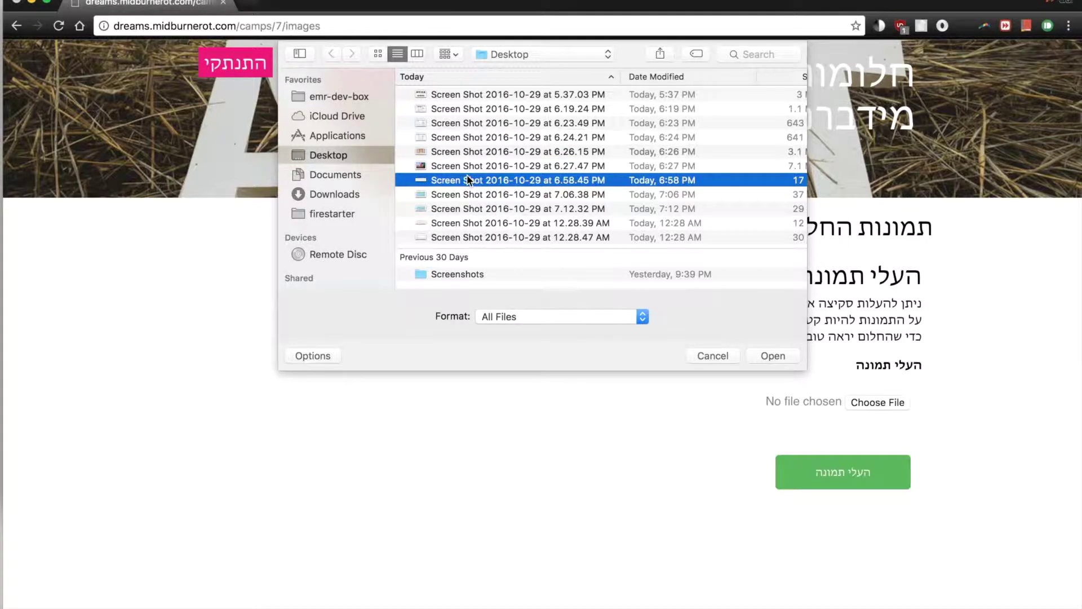
key(space)
key(Down)
key(Up)
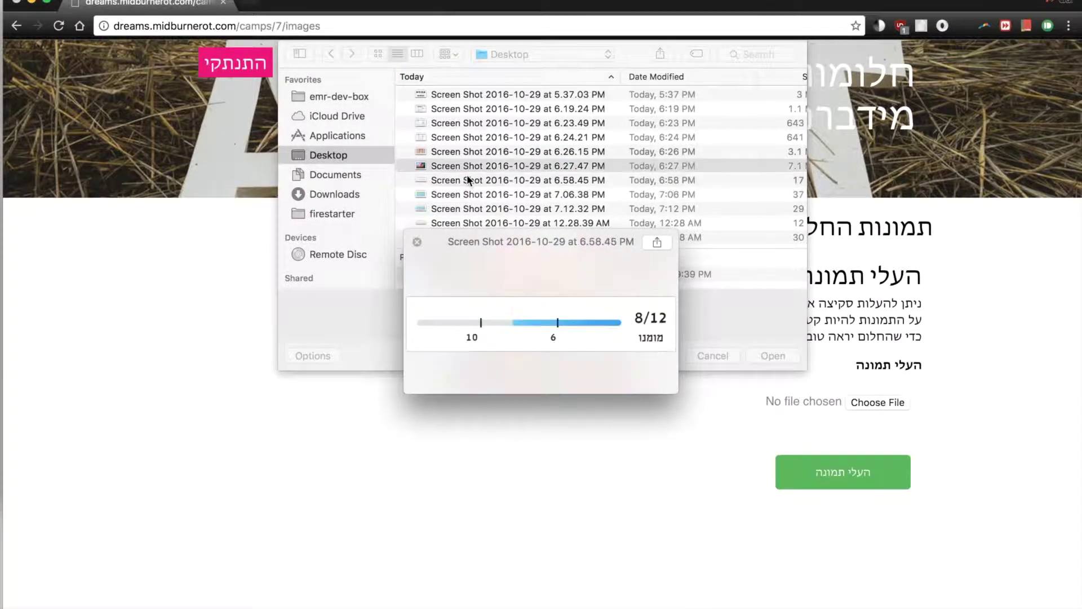
key(Up)
key(Up)
key(space)
key(Up)
scroll(466, 174, down, 2)
scroll(466, 174, up, 2)
Choose Screen Shot 2016-10-29 at 6.27.47 PM and upload it to the dream.
click(480, 152)
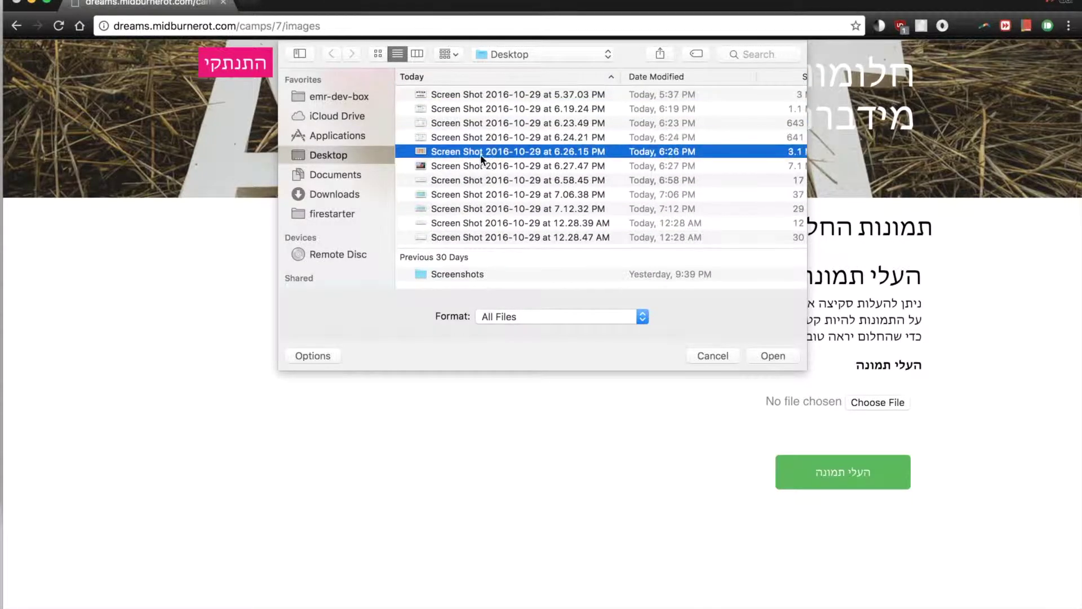
click(498, 166)
key(space)
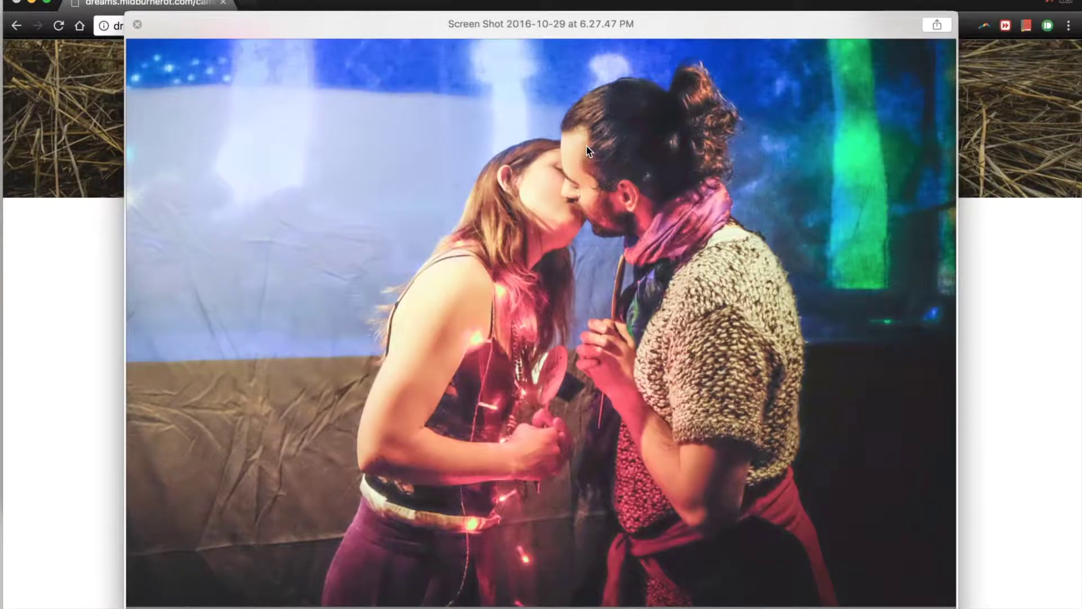
key(space)
click(772, 355)
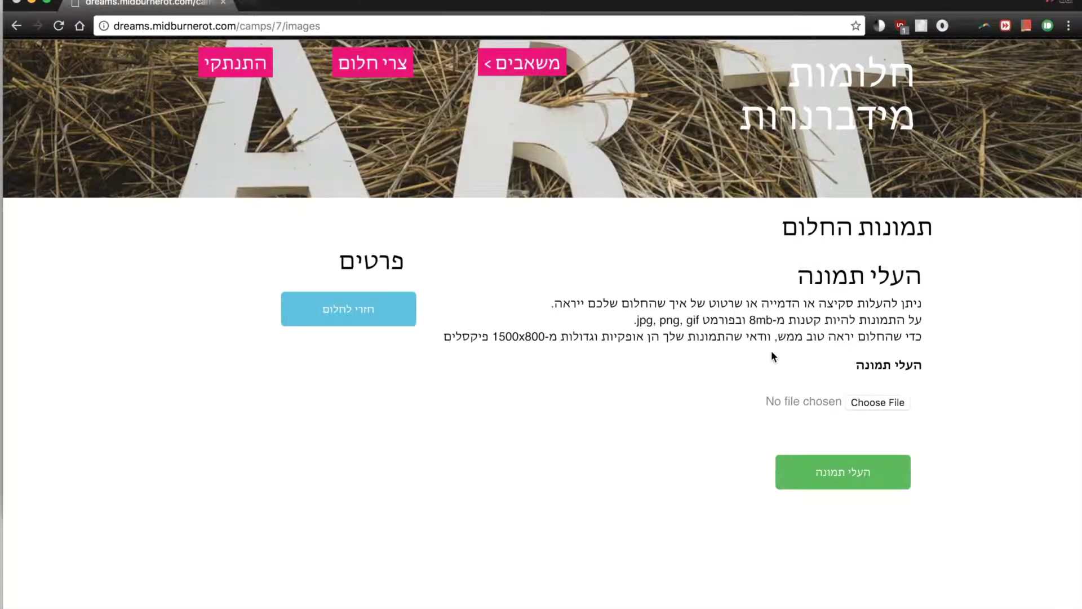
click(838, 484)
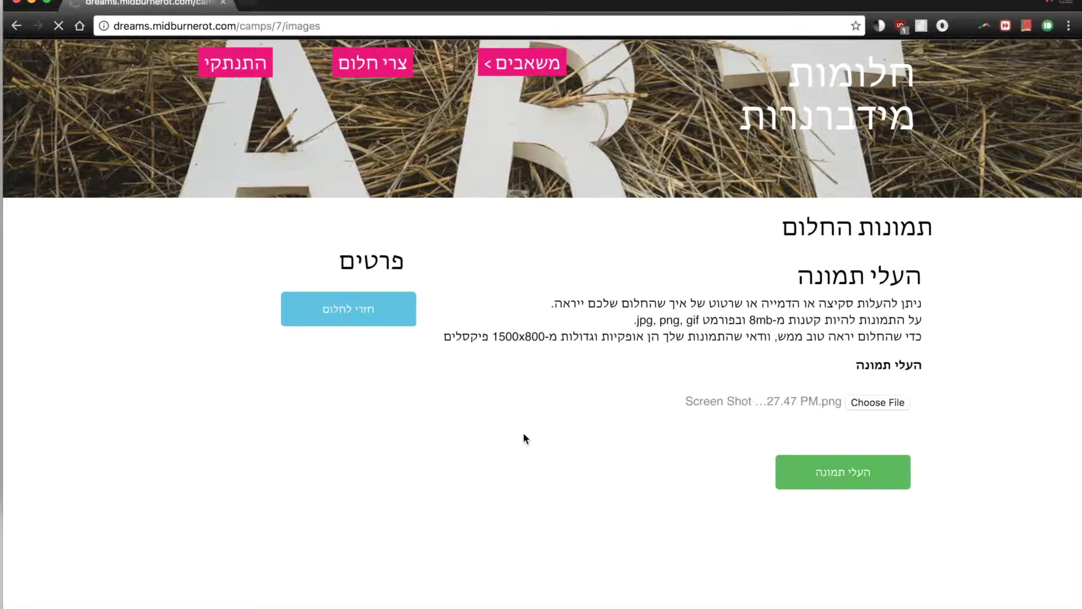
click(852, 382)
Return to the 'חלום לבדיקה' dream page and dismiss the stray Wi-Fi menu.
click(374, 326)
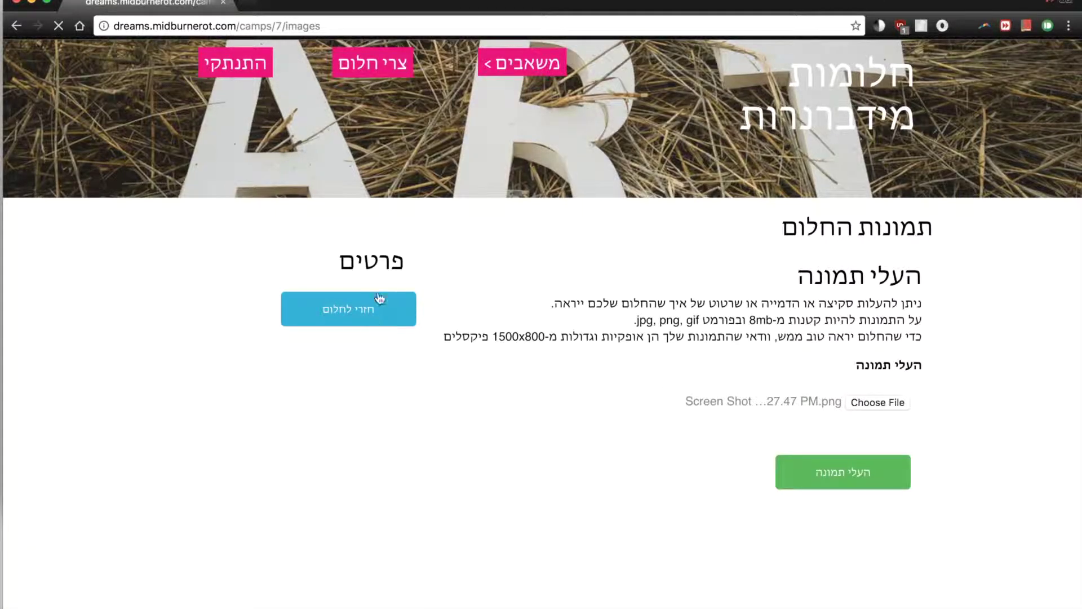
click(807, 0)
mouse_move(835, 0)
key(Escape)
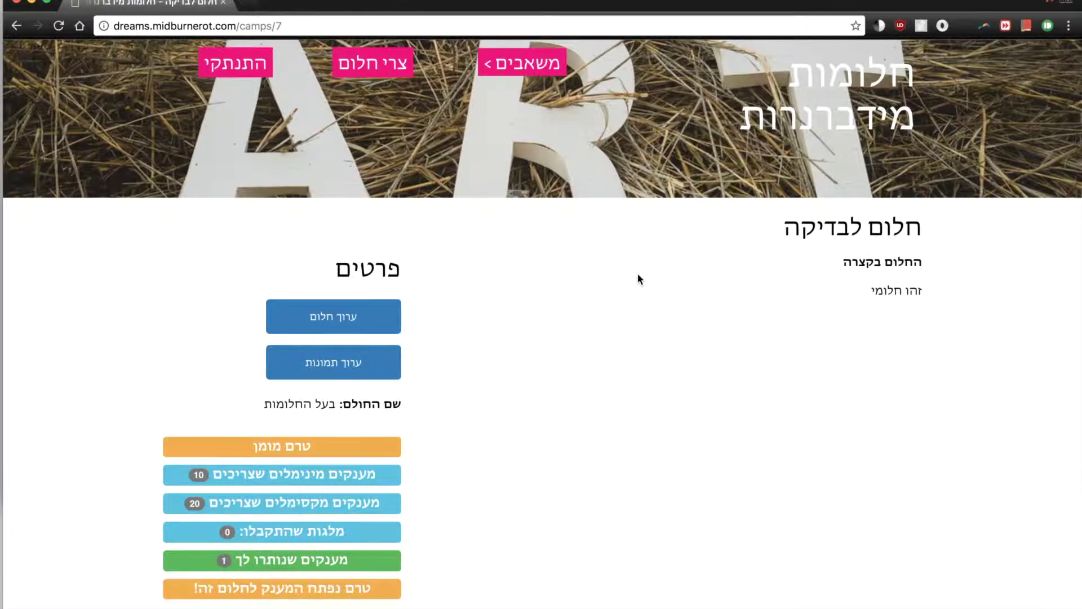
Upload Screen Shot 7.12.32 PM as the dream's picture and return to the dream page.
click(386, 357)
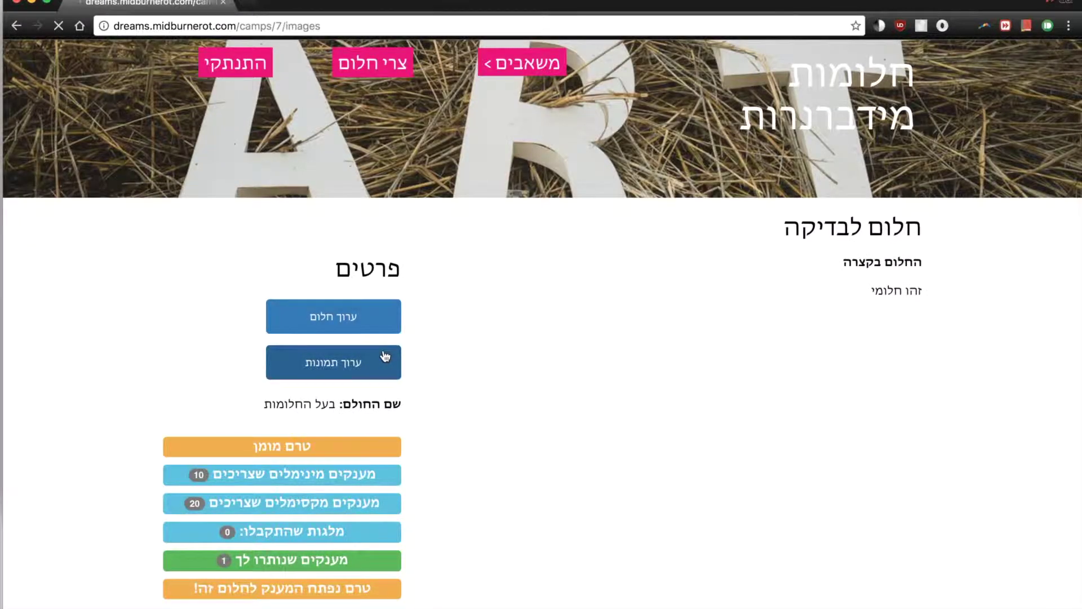
click(860, 400)
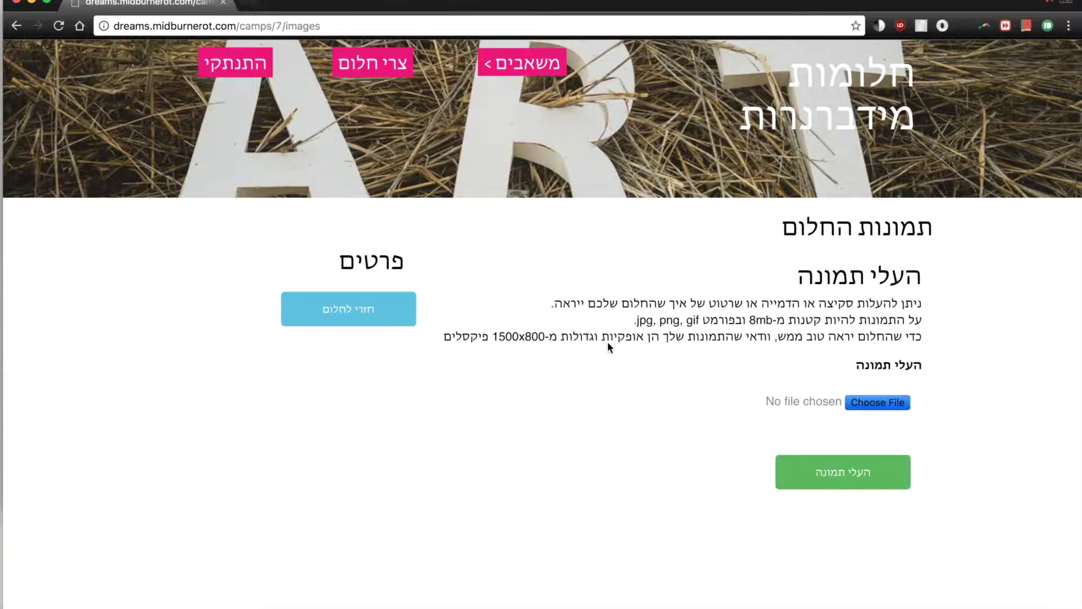
click(459, 209)
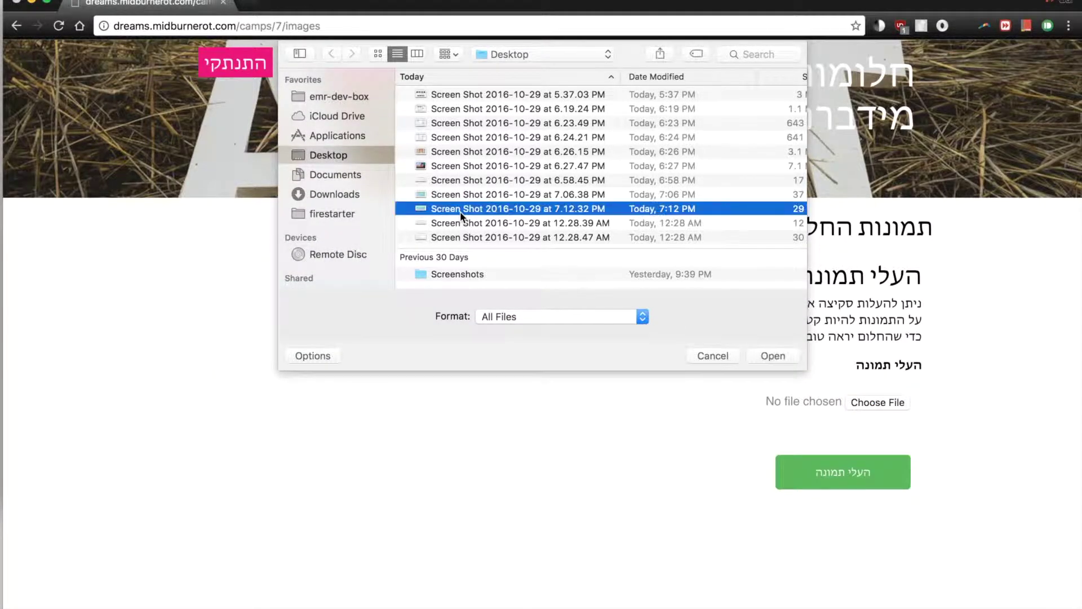
key(space)
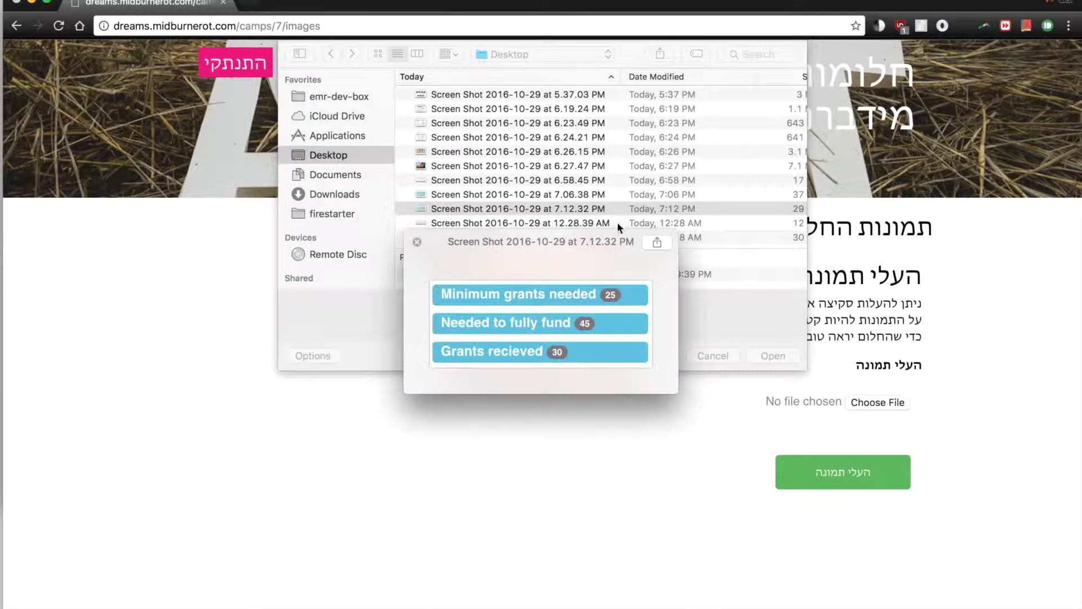
key(space)
click(777, 345)
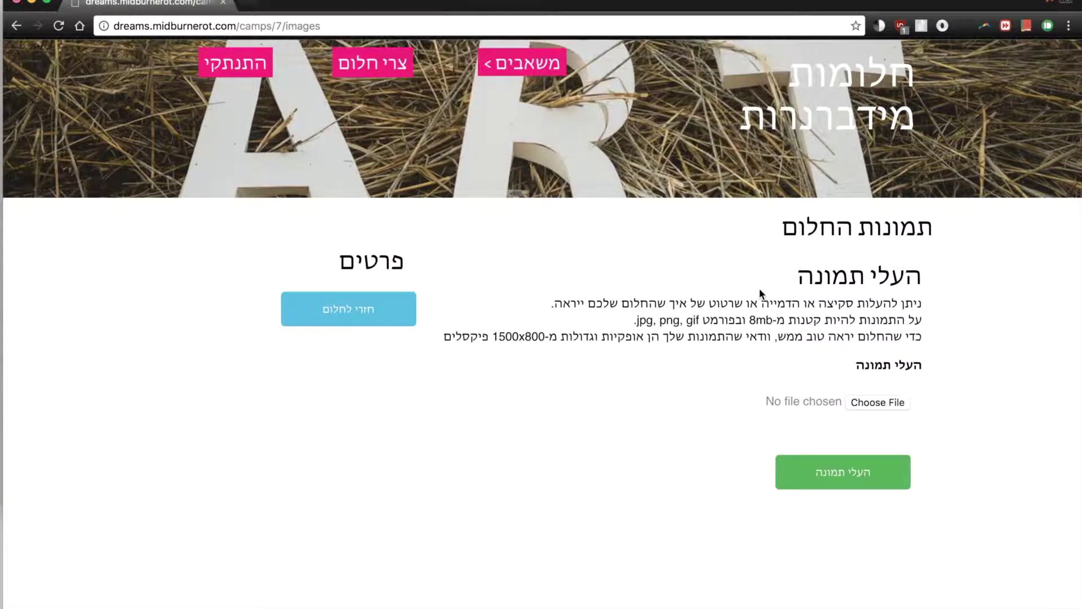
click(825, 484)
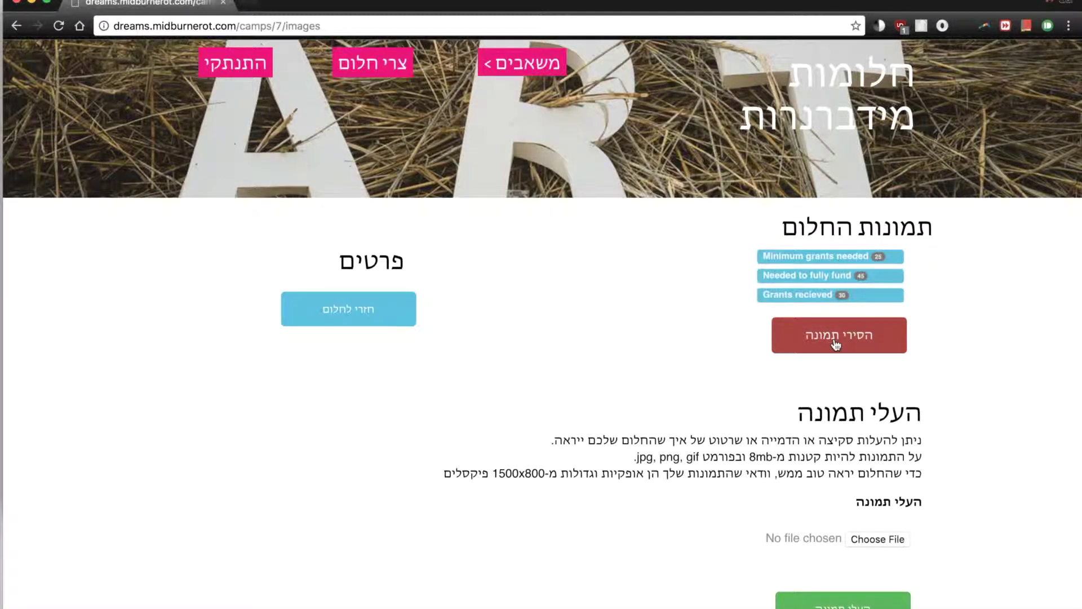
click(385, 311)
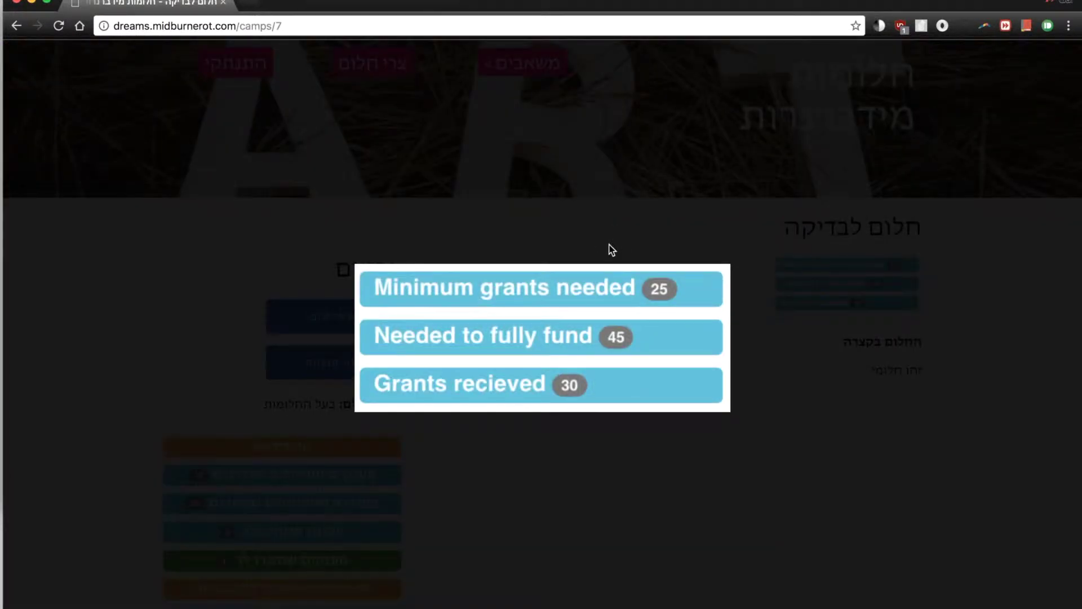
Close the enlarged dream picture and scroll through the dream page.
click(610, 245)
scroll(682, 320, down, 4)
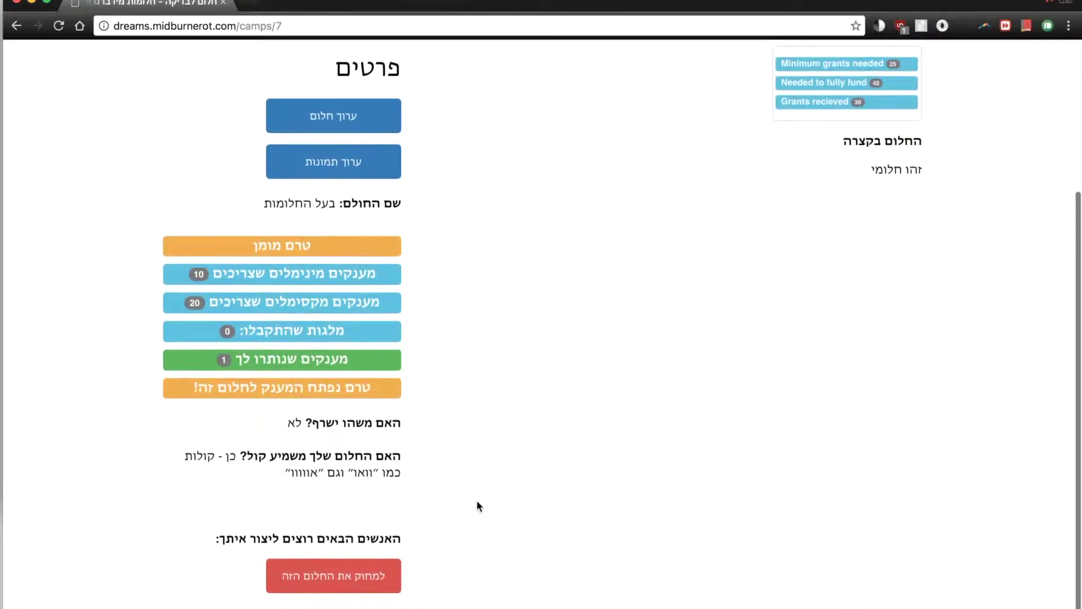
drag(219, 537, 389, 539)
click(390, 538)
scroll(540, 421, up, 5)
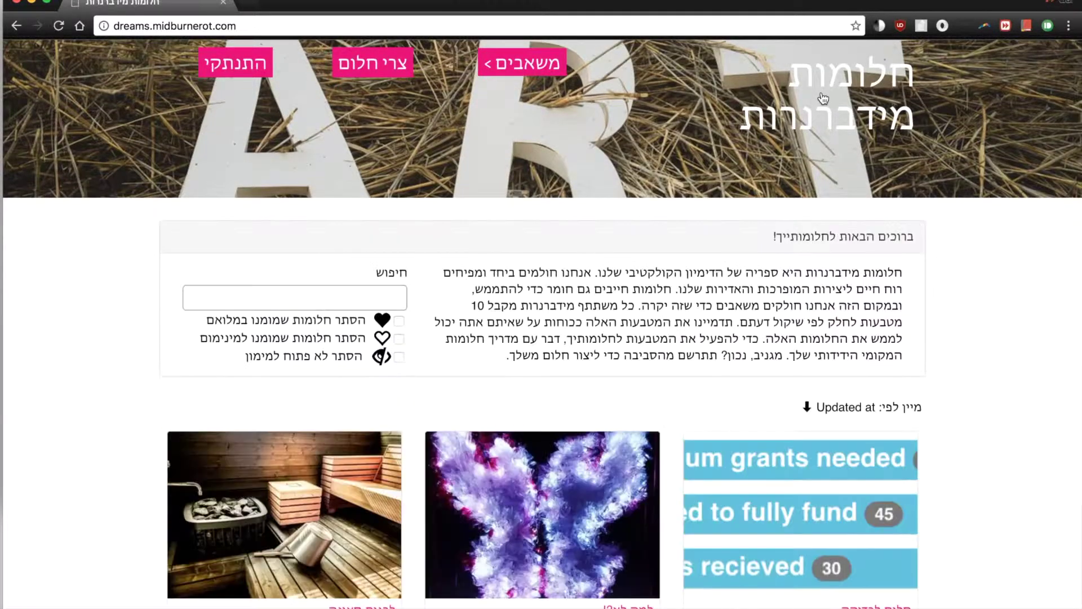
Open the 'למה לא?!' dream from the home page and start giving it a grant.
scroll(804, 245, down, 3)
scroll(804, 245, down, 3)
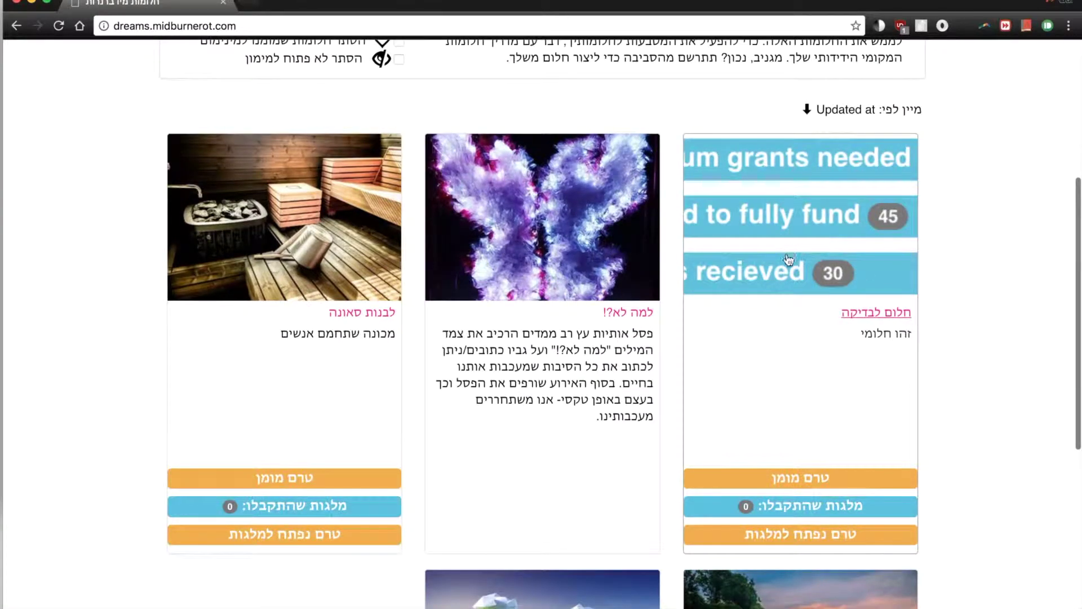
scroll(902, 287, down, 1)
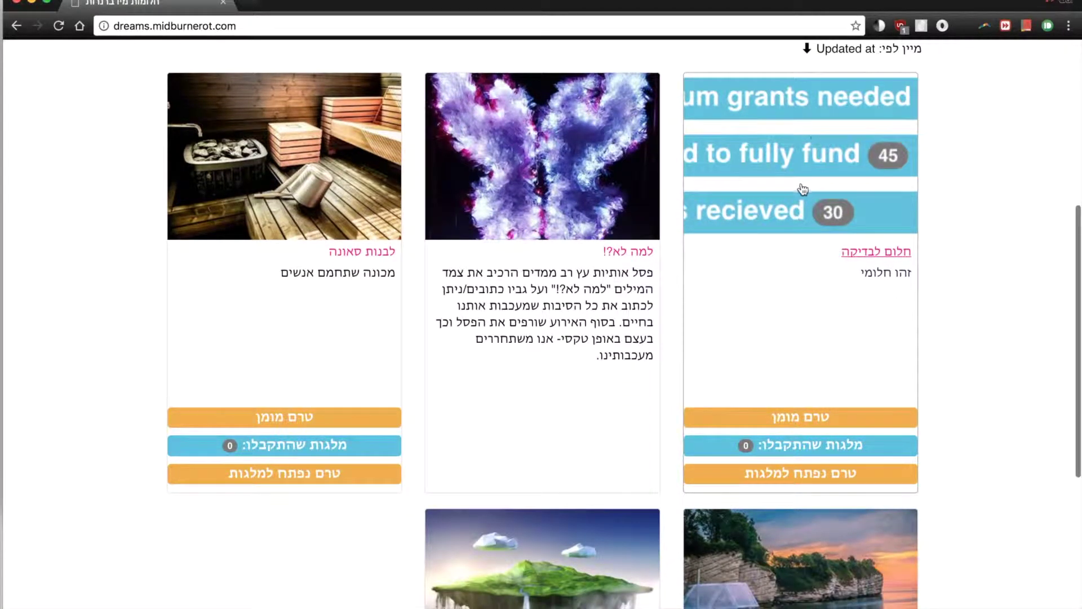
scroll(811, 193, down, 1)
scroll(811, 193, up, 3)
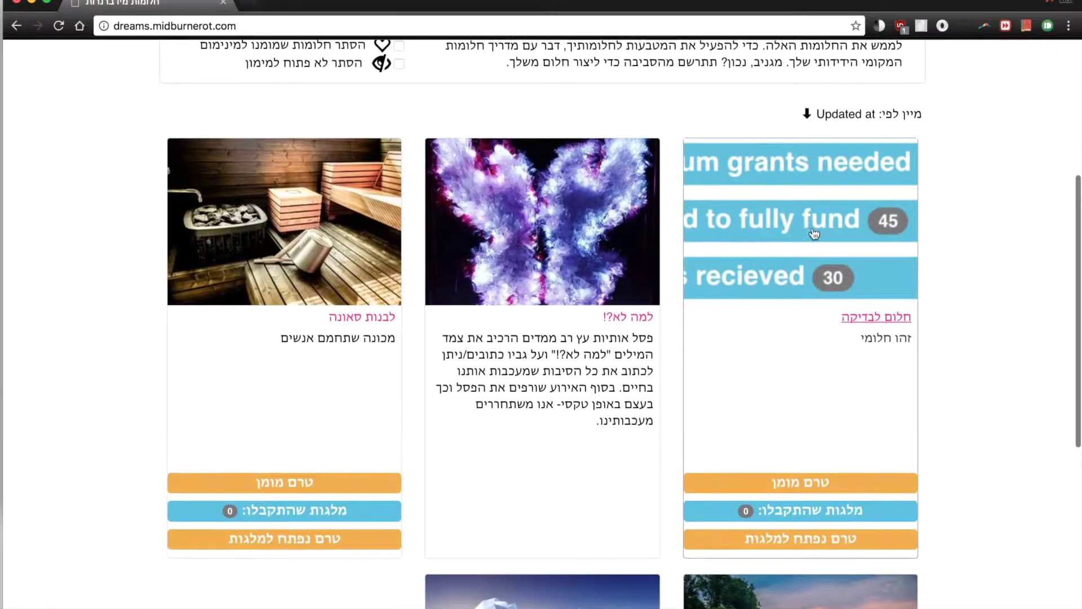
scroll(814, 233, up, 3)
click(604, 350)
click(341, 540)
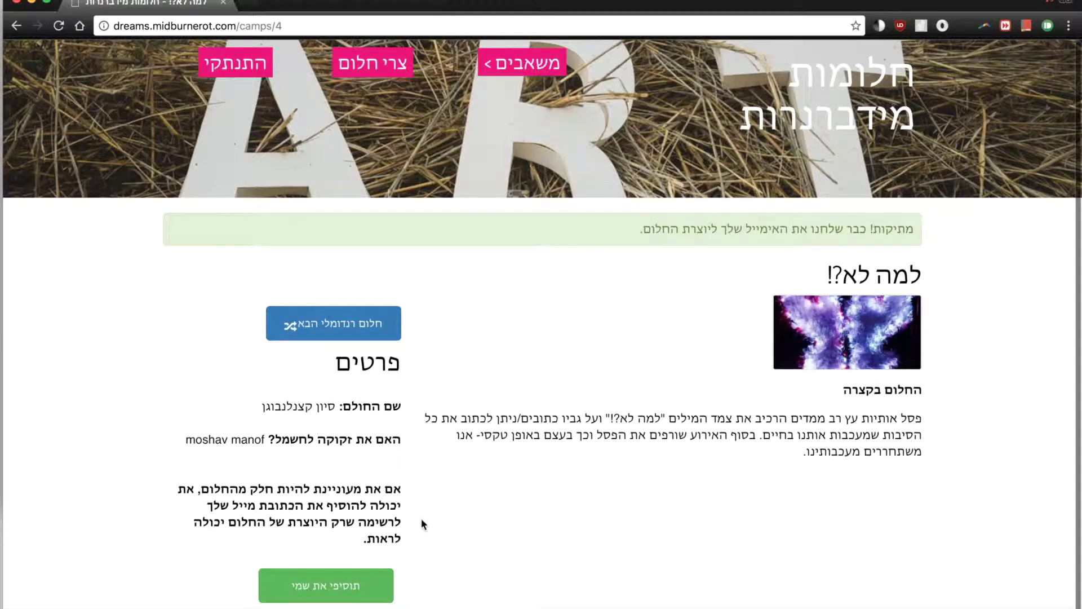
drag(334, 406, 262, 406)
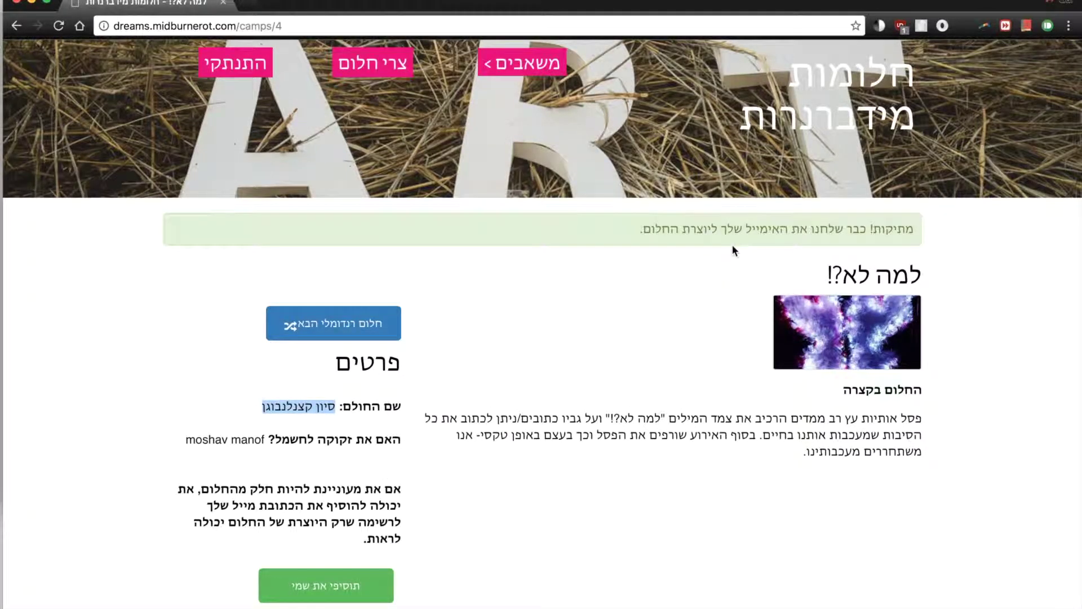
click(686, 292)
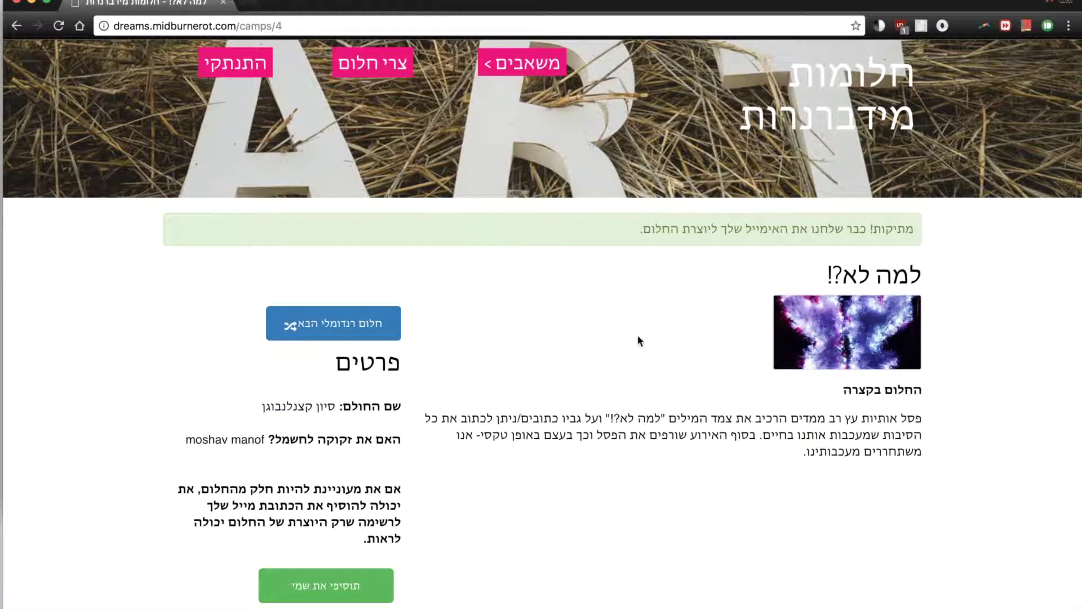
Check the 'חלום לבדיקה' dream's details page, then return to the home page.
click(853, 132)
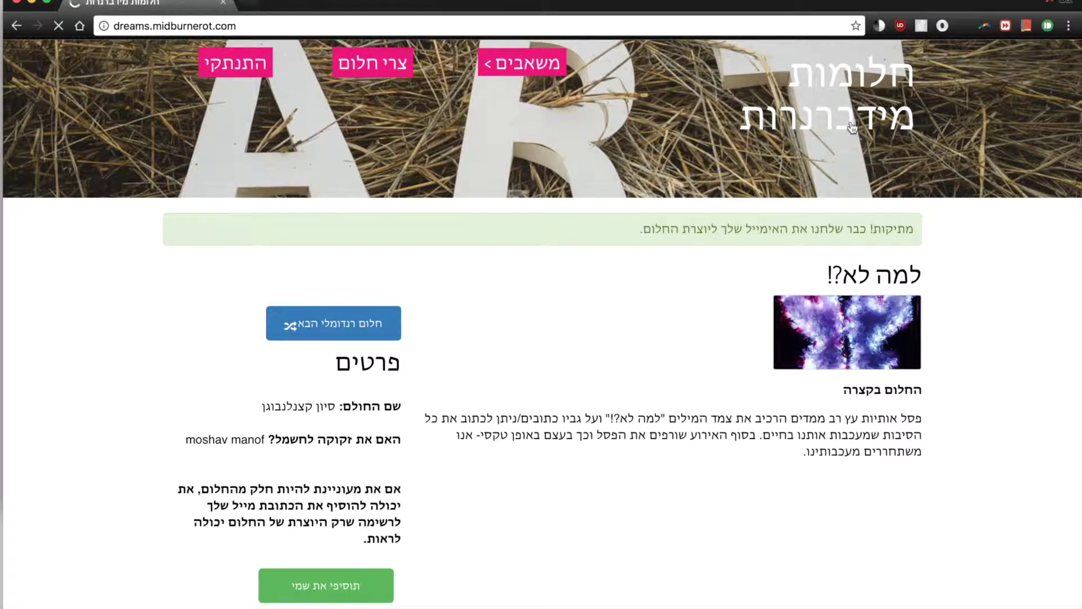
scroll(823, 388, down, 2)
click(823, 389)
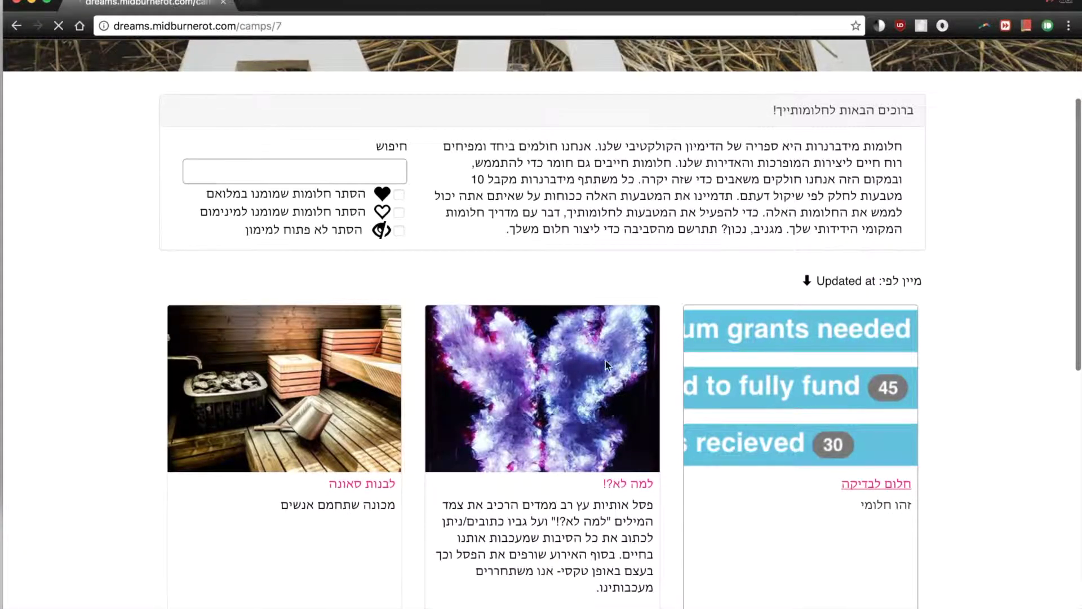
scroll(593, 367, down, 4)
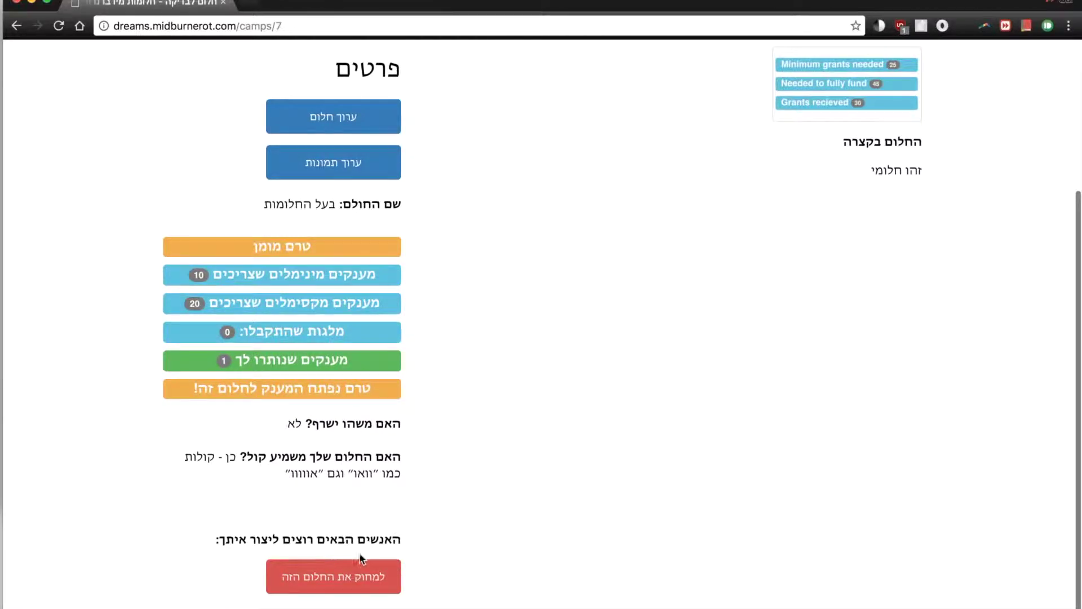
scroll(563, 462, up, 4)
scroll(623, 406, down, 1)
click(623, 407)
scroll(624, 405, up, 1)
click(824, 124)
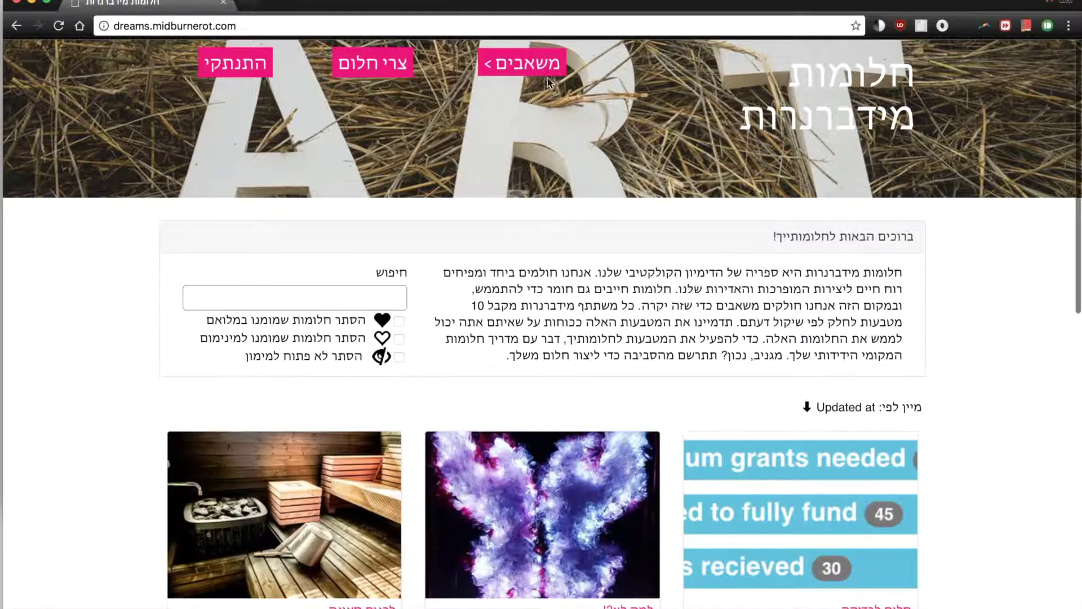
click(538, 64)
click(522, 99)
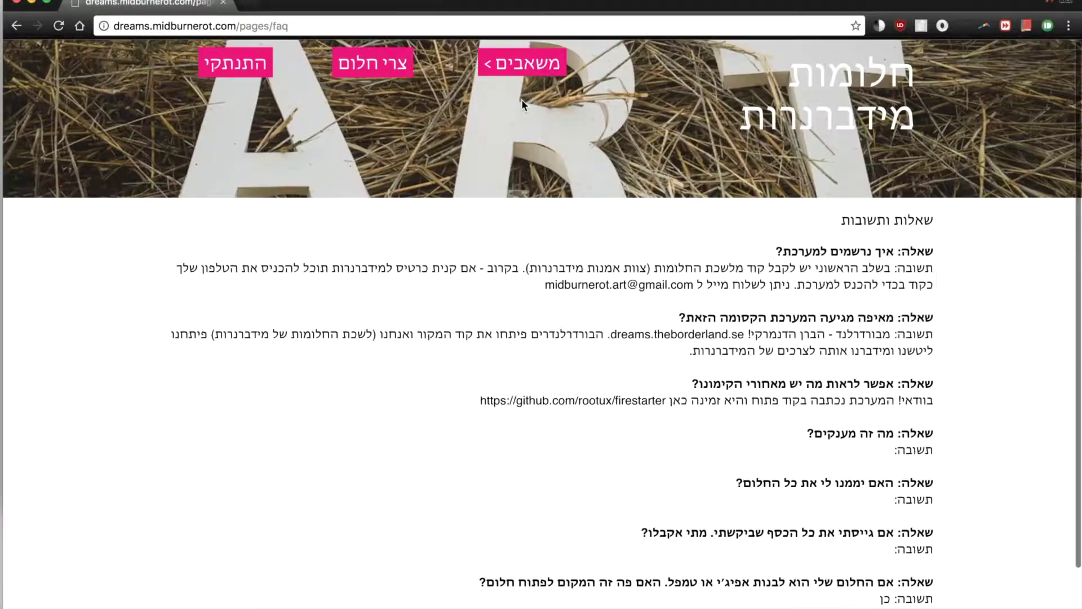
drag(839, 256, 822, 310)
click(821, 310)
scroll(822, 310, down, 3)
scroll(822, 309, up, 3)
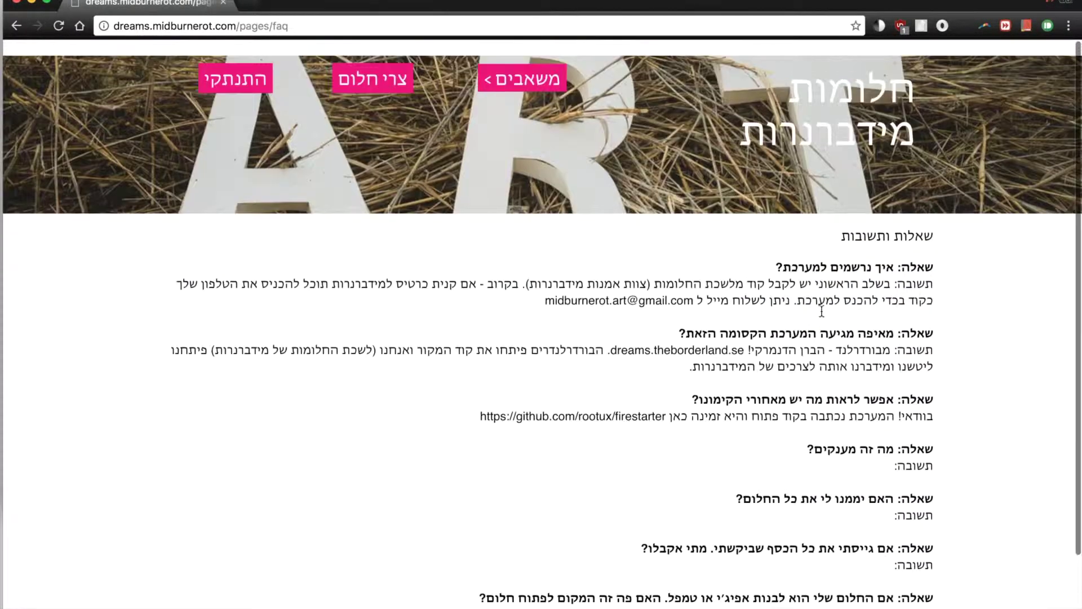
click(522, 63)
click(516, 131)
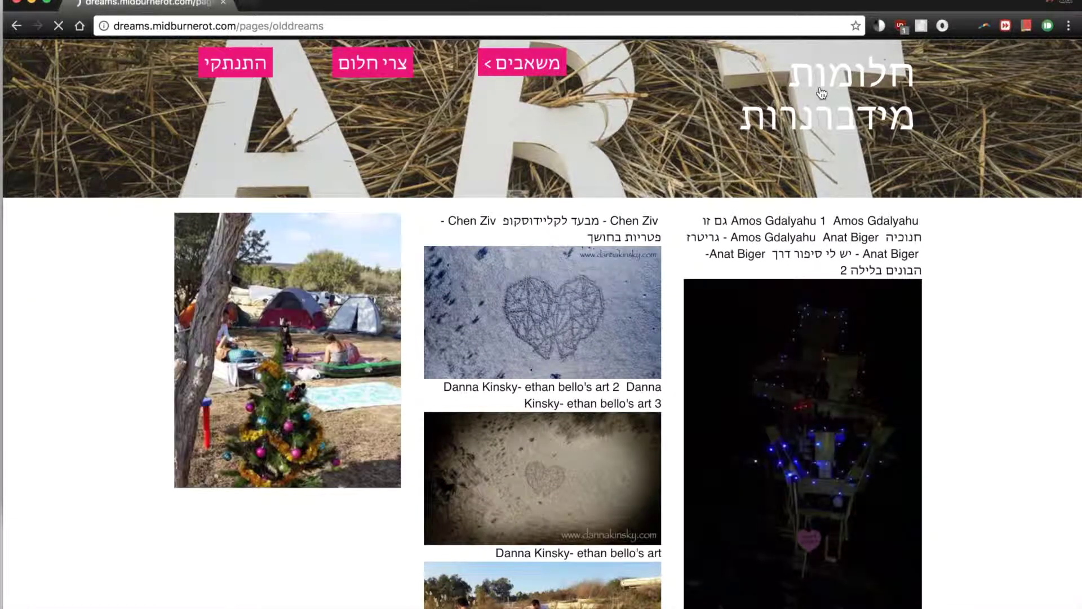
click(822, 93)
Delete the test dream 'חלום לבדיקה' from its details page and confirm the deletion.
scroll(689, 256, down, 2)
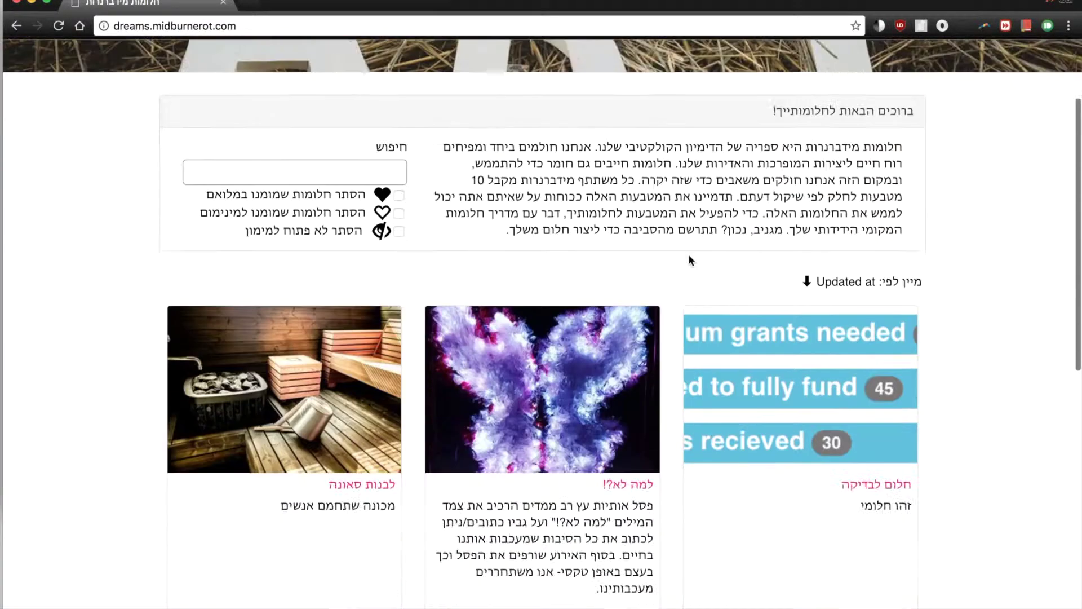
scroll(689, 259, down, 5)
scroll(785, 426, up, 6)
click(783, 439)
scroll(545, 380, down, 4)
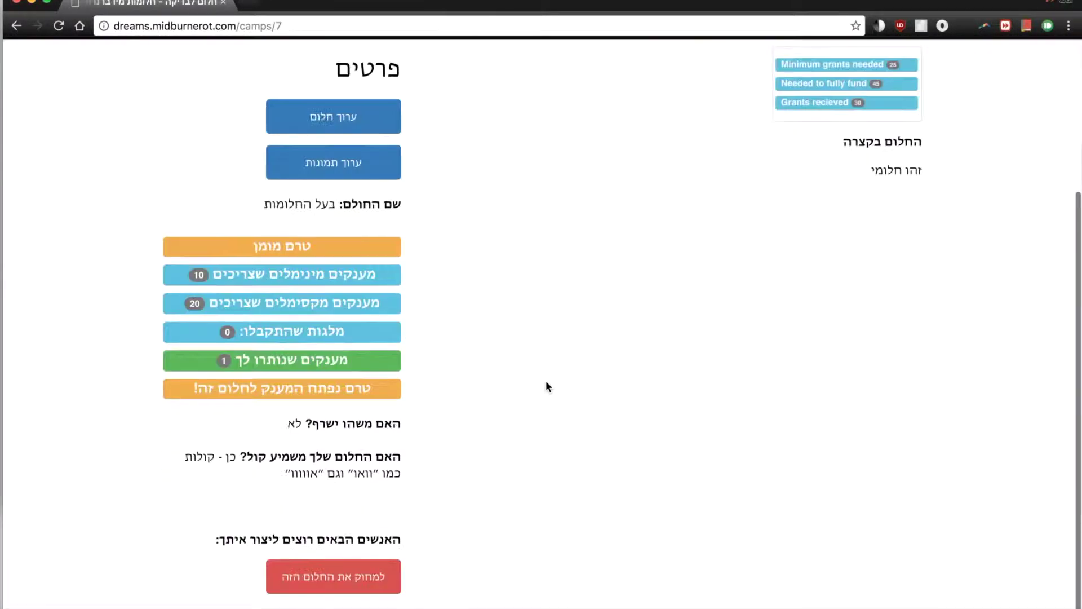
click(395, 561)
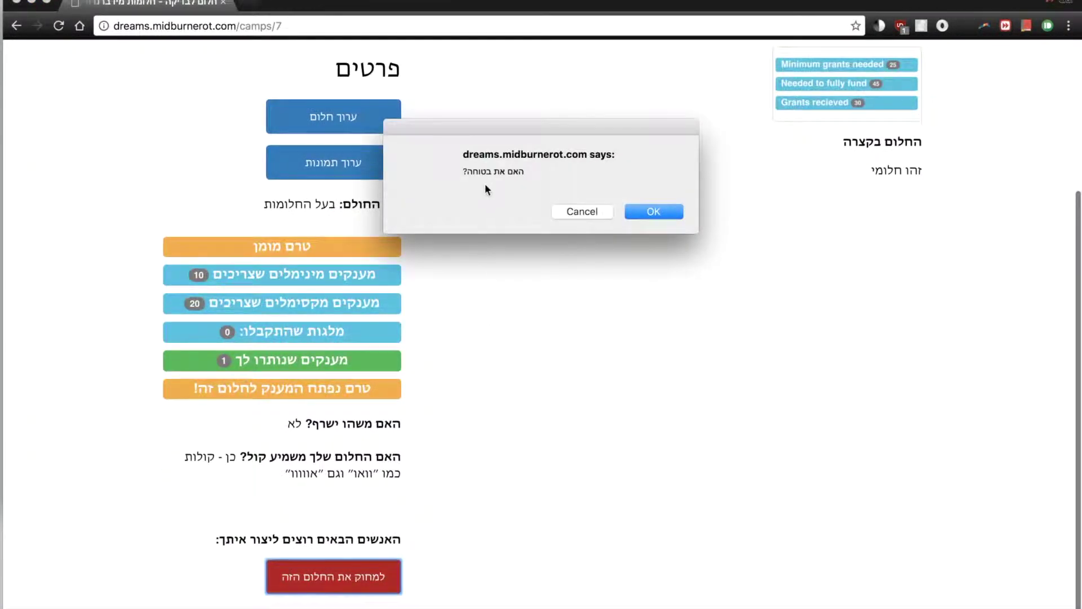
click(637, 212)
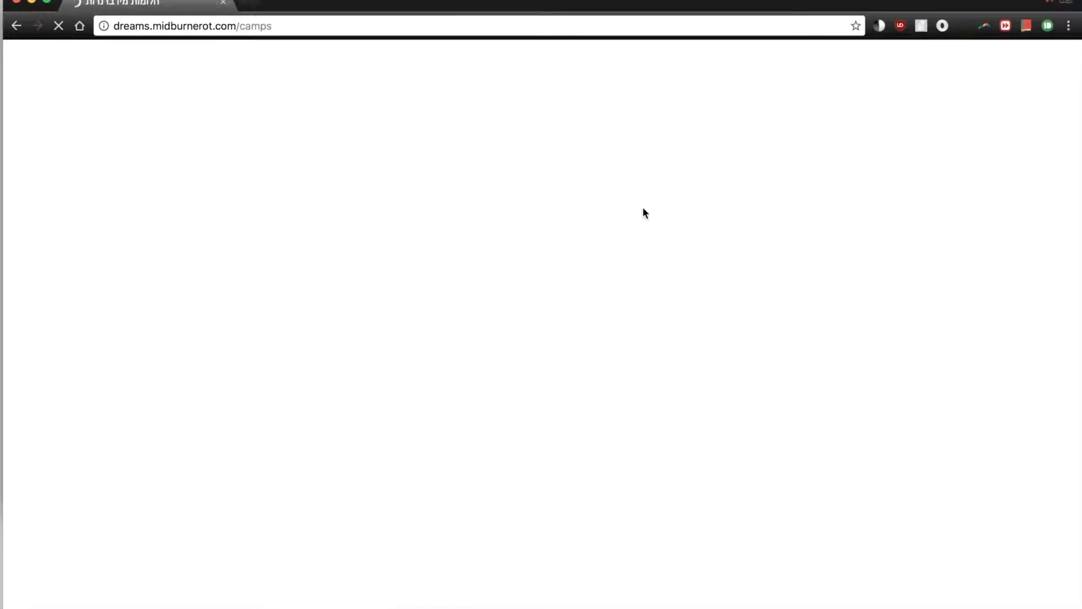
scroll(643, 257, down, 5)
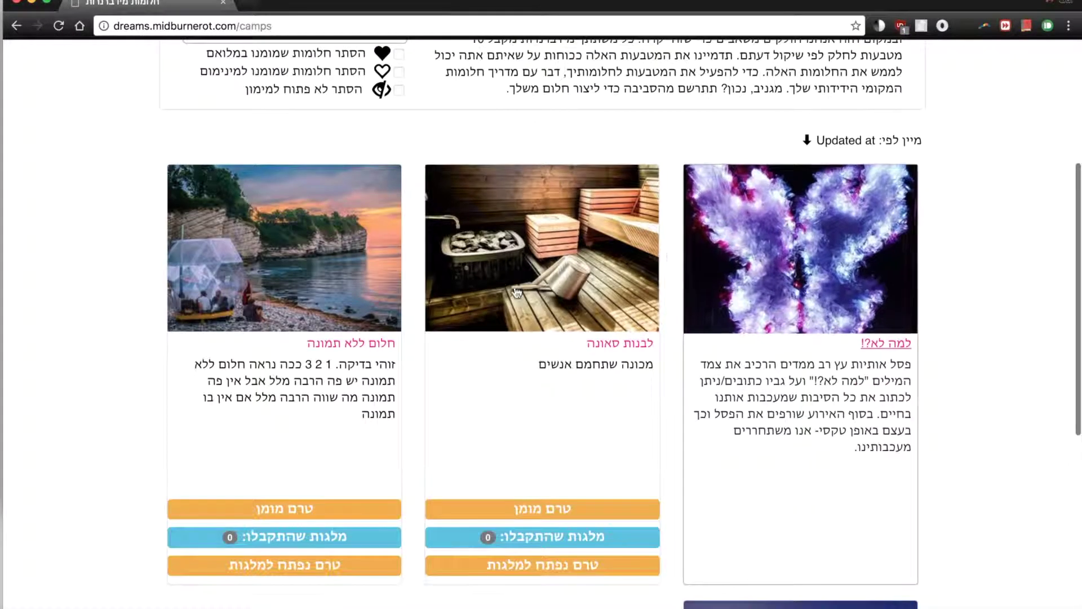
Search the dream list for 'למה' using Hebrew input.
scroll(647, 417, down, 3)
scroll(598, 467, down, 2)
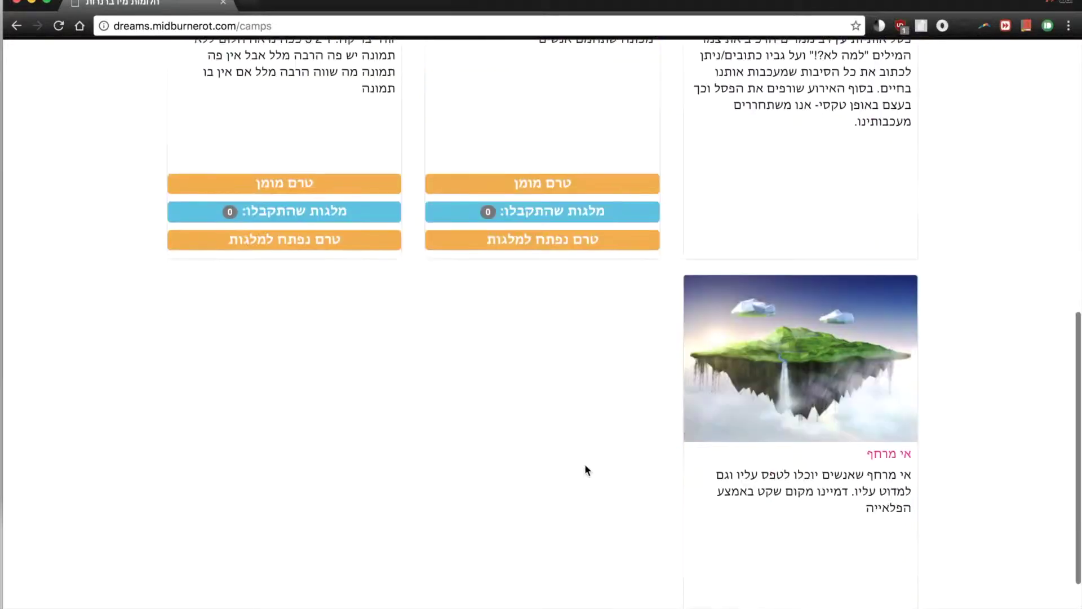
scroll(579, 415, up, 1)
scroll(578, 414, down, 2)
scroll(578, 415, up, 10)
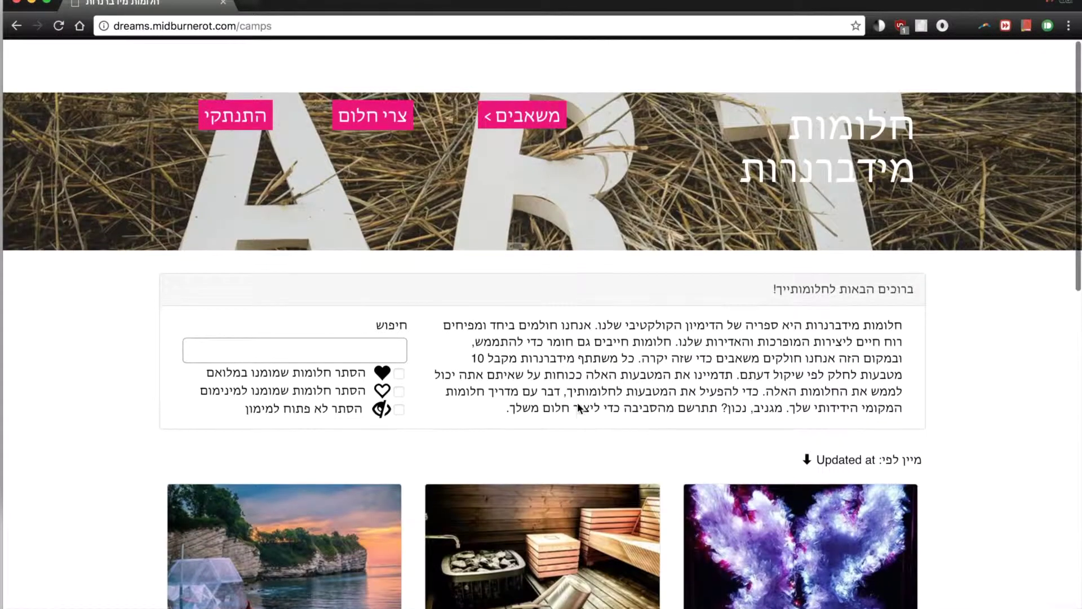
key(super+Tab)
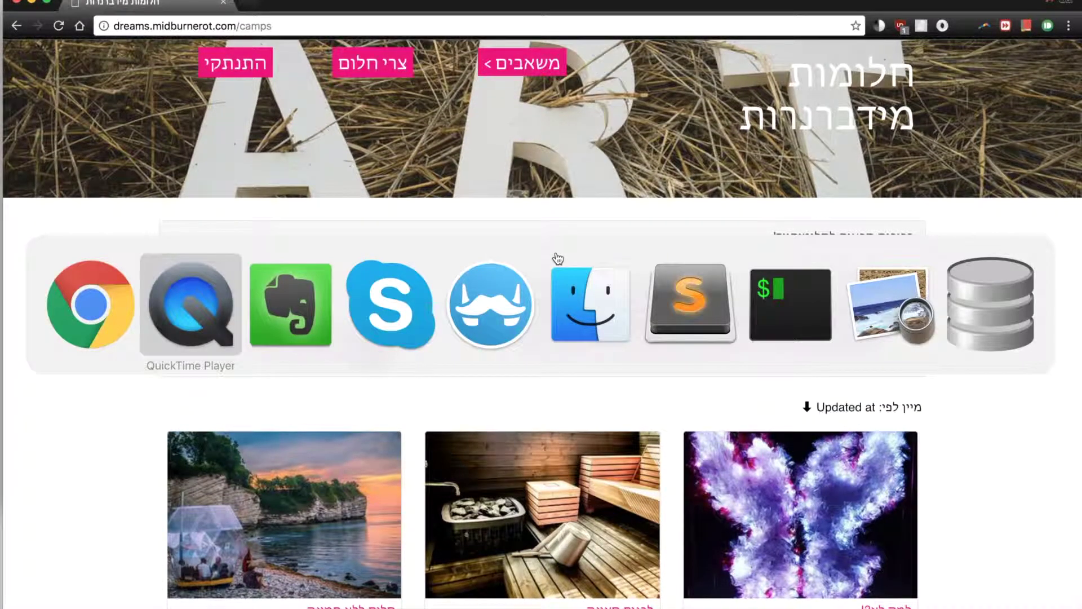
scroll(530, 282, down, 3)
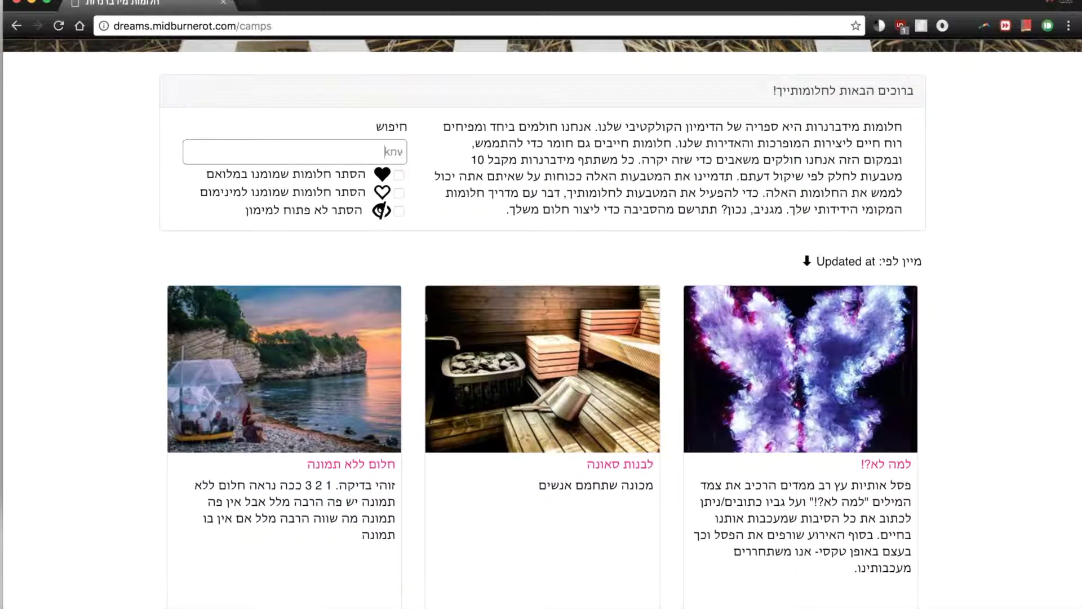
key(BackSpace)
key(BackSpace)
key(BackSpace)
text(למה)
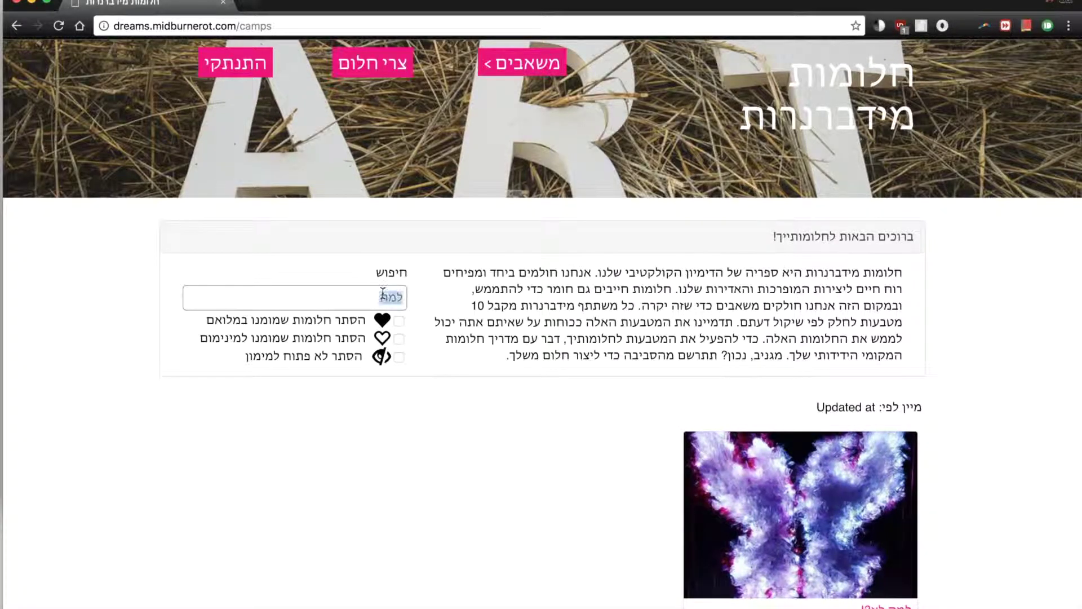
Hide dreams not open for funding, leaving only the 'אי מרחף' card.
scroll(393, 285, down, 2)
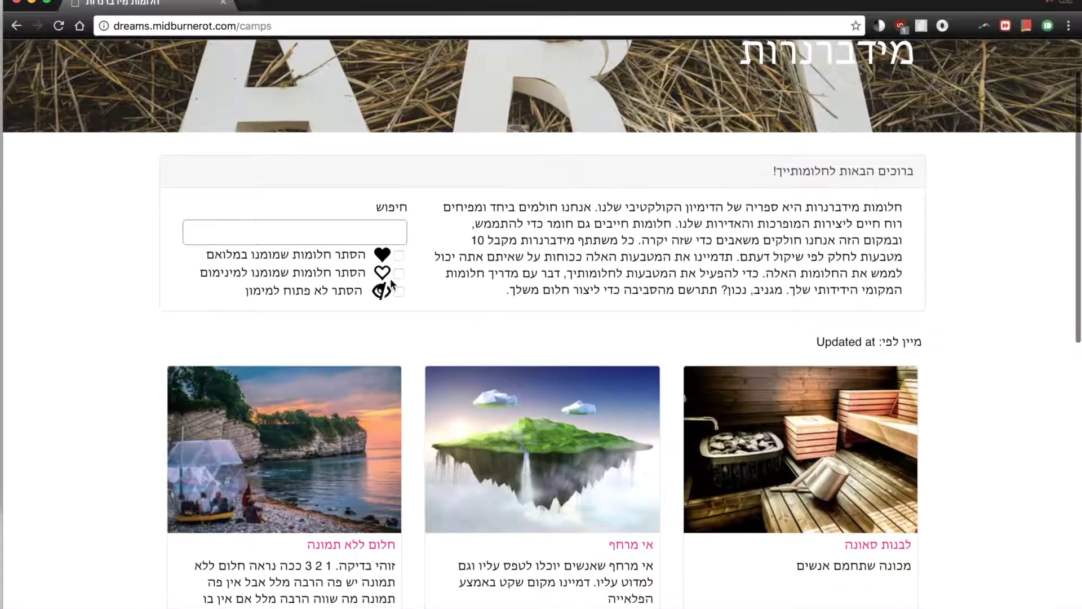
click(398, 291)
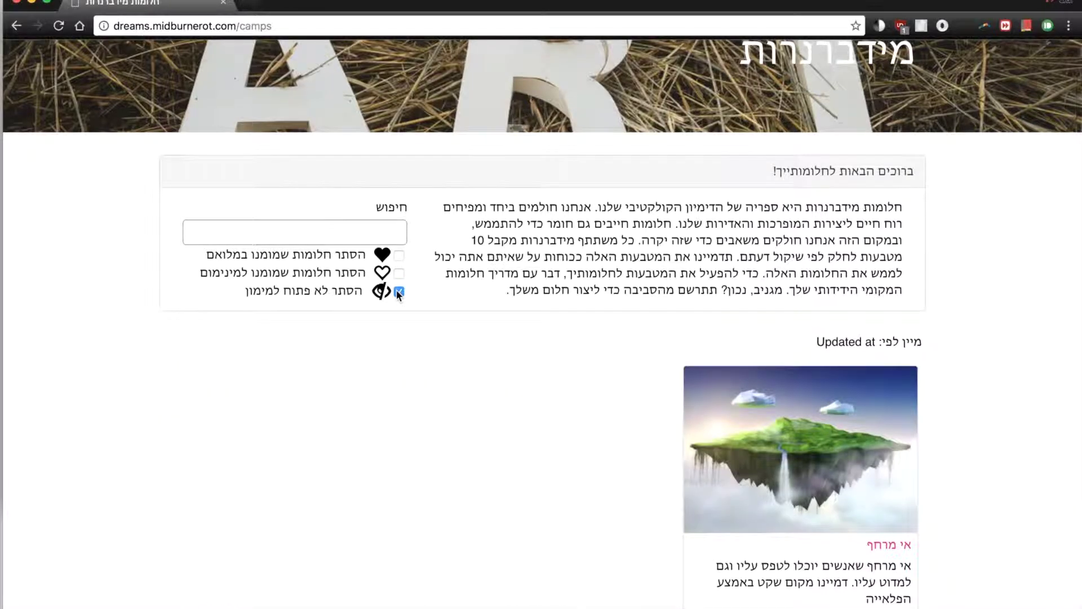
scroll(549, 331, down, 4)
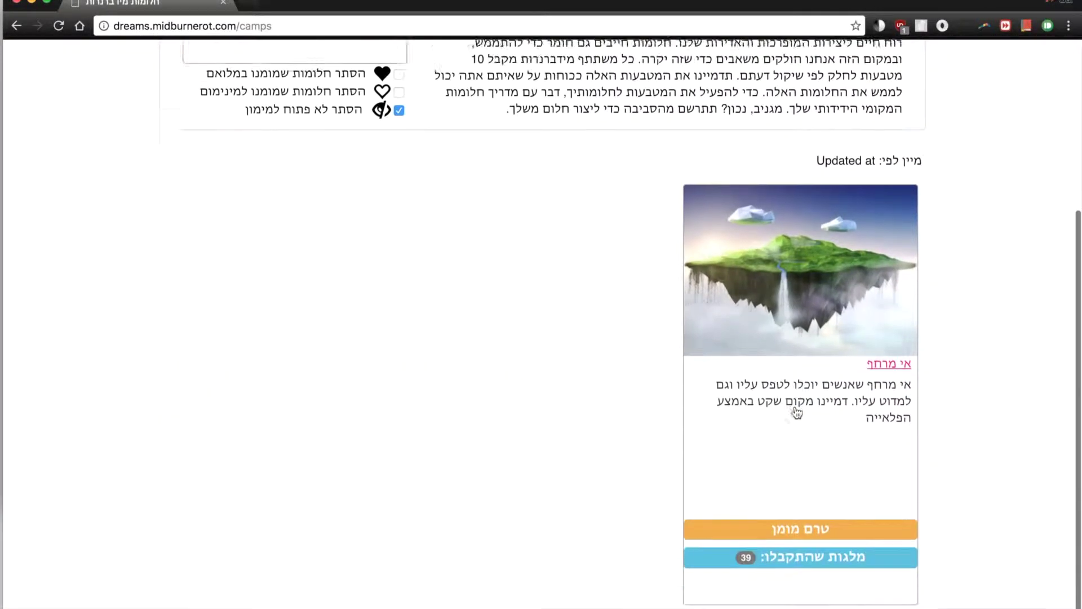
Give 1 grant to the 'אי מרחף' dream, raising its received grants to 40.
click(768, 317)
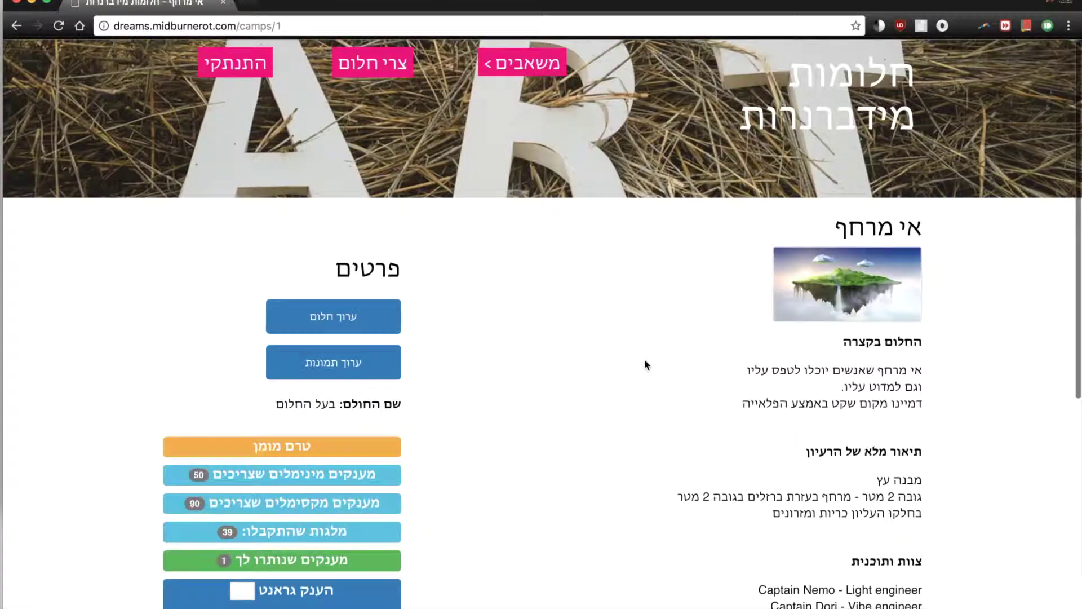
scroll(629, 368, down, 8)
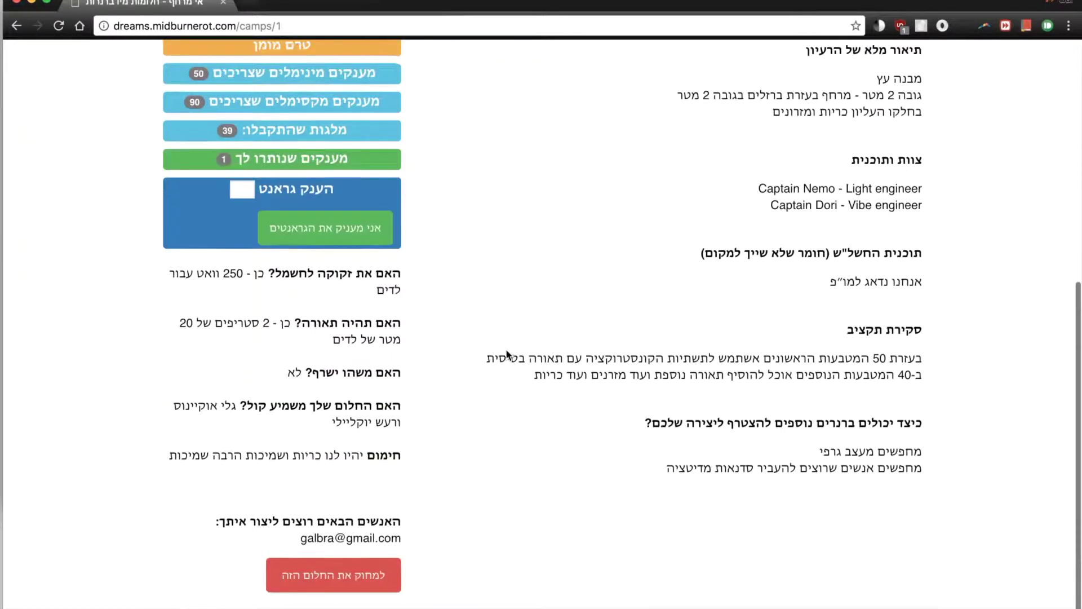
scroll(449, 352, up, 8)
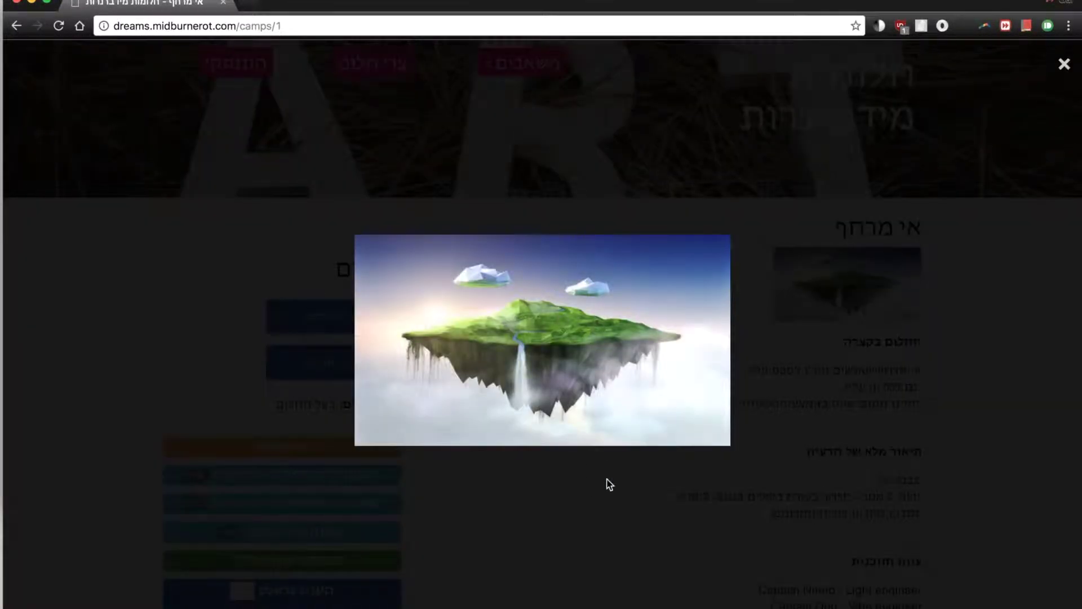
click(608, 479)
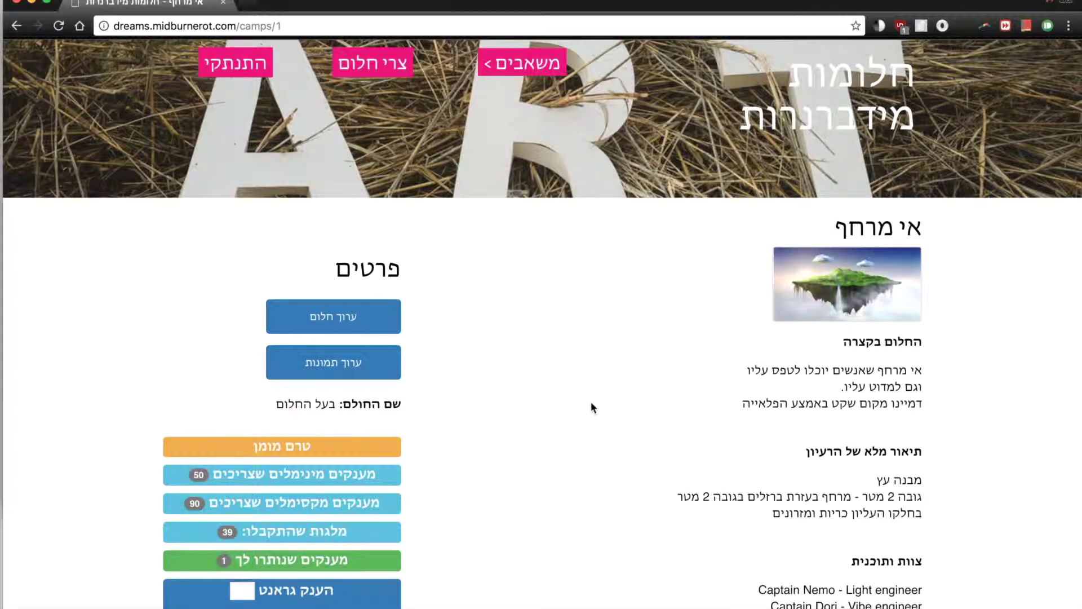
scroll(594, 376, down, 5)
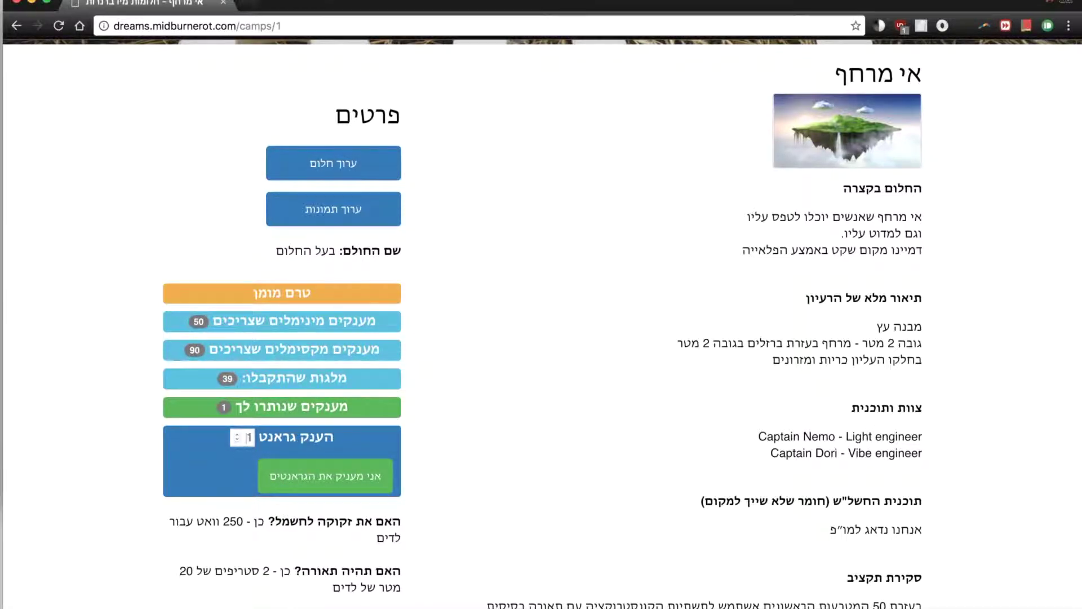
click(317, 486)
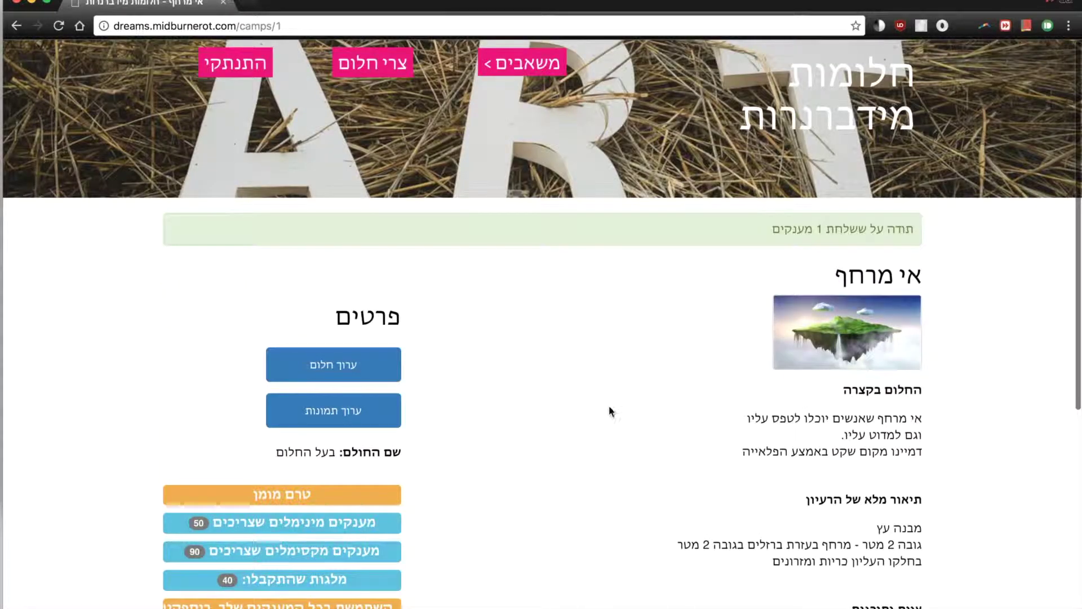
scroll(574, 375, down, 3)
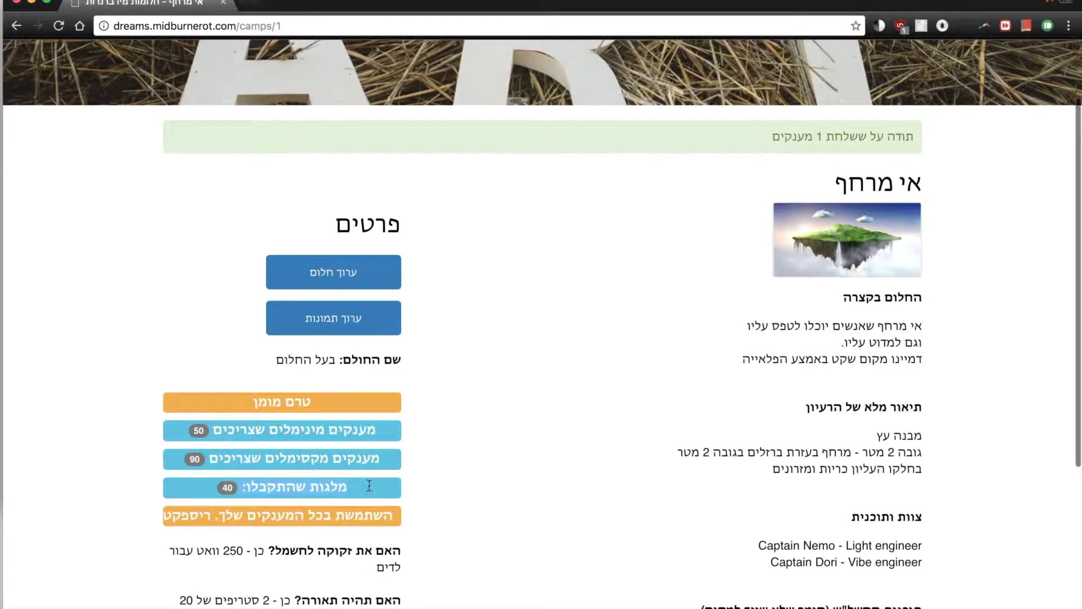
scroll(607, 370, up, 3)
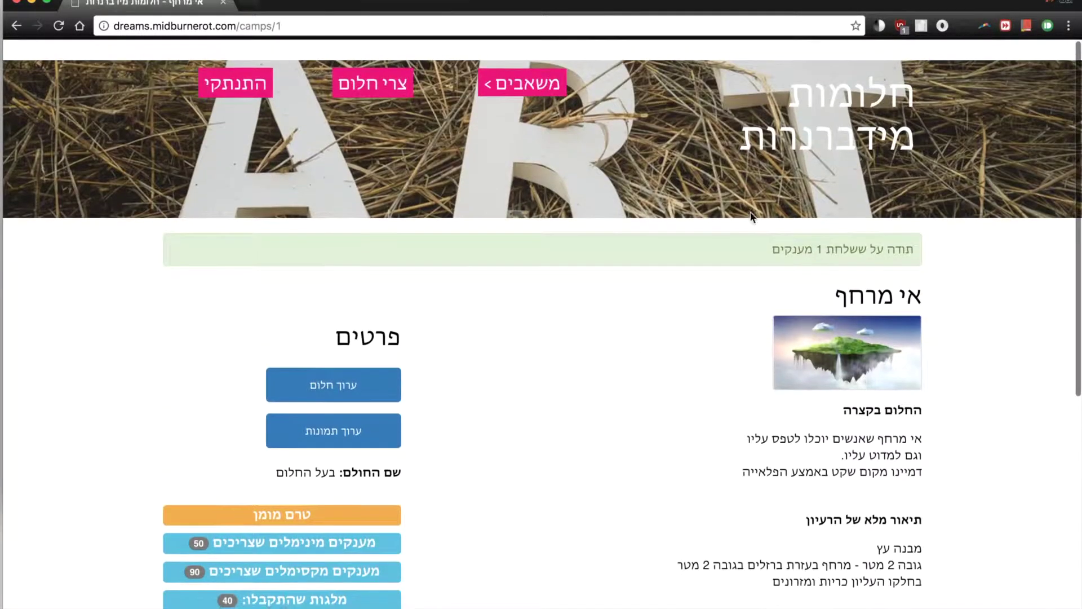